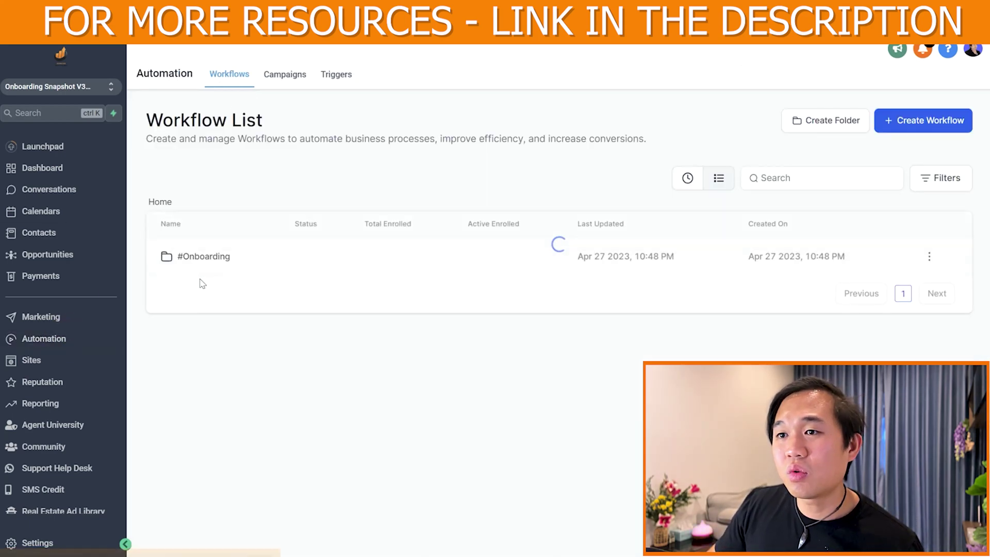
Open the "#OFFboarding - Pipeline Stage Changed > Offboarding Campaign" workflow in the #Onboarding folder, review its actions, and return to the workflow list.
left_click(200, 258)
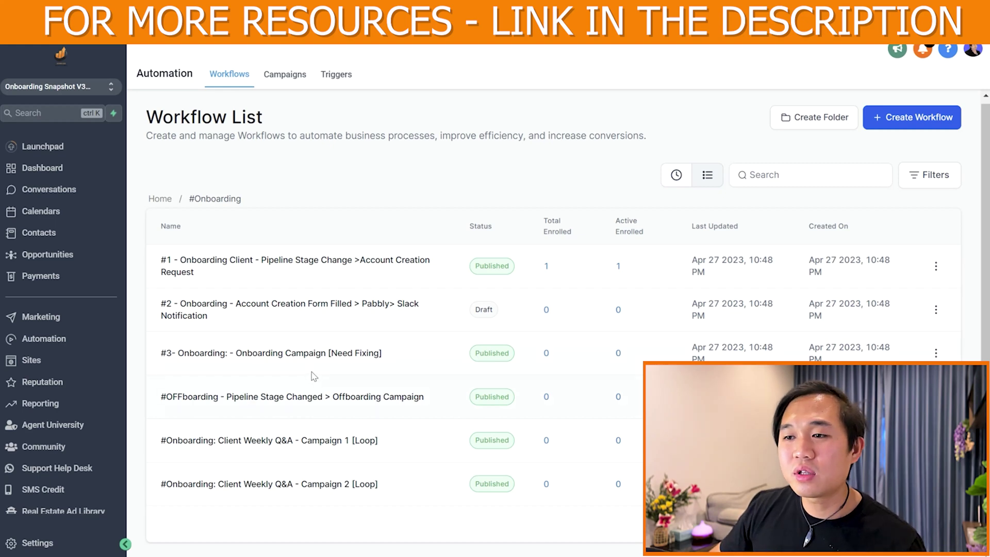
left_click(316, 396)
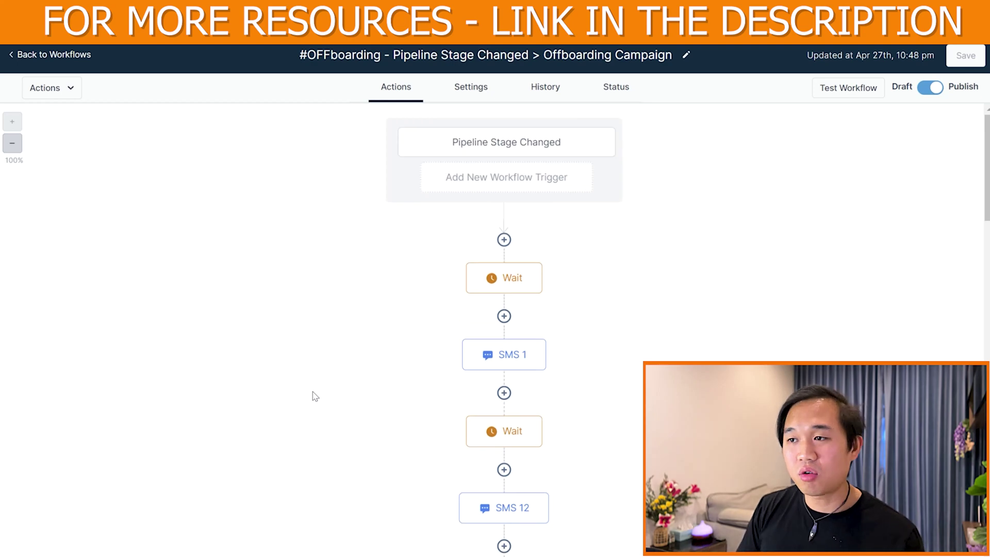
scroll(315, 396, "down", 4)
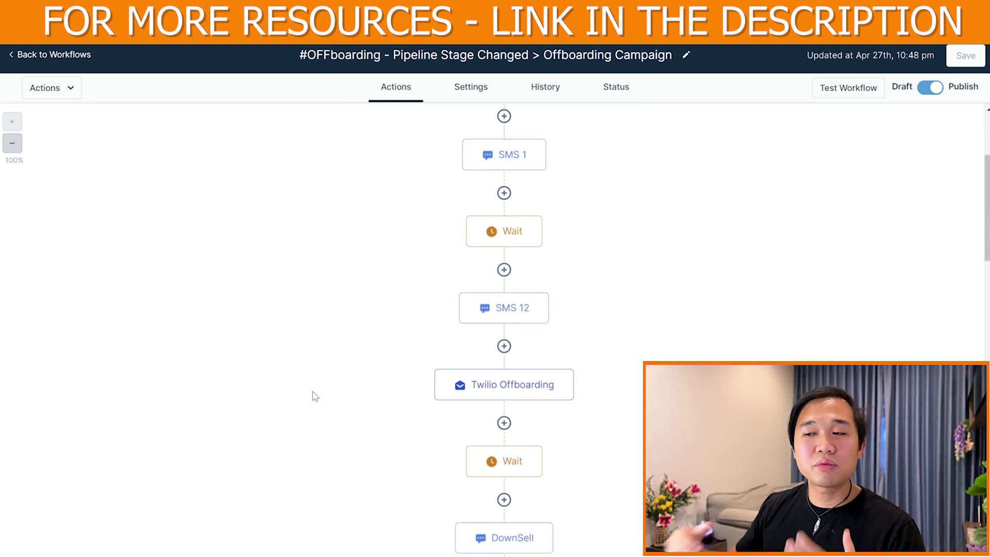
key("alt+Left")
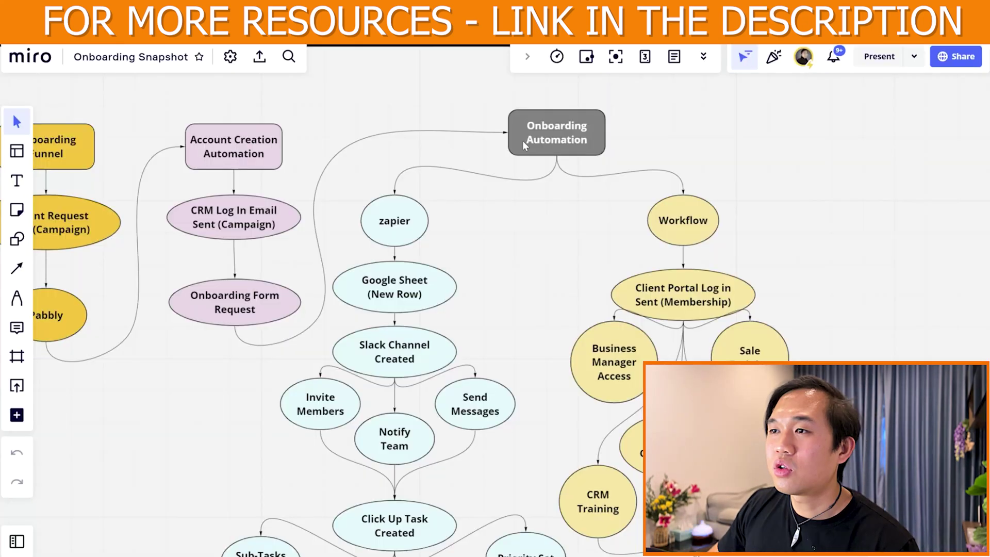
Switch to the Miro board and examine the Zapier and Workflow branches of the Onboarding Automation flowchart.
left_click_drag(540, 289, 508, 155)
left_click_drag(422, 386, 447, 320)
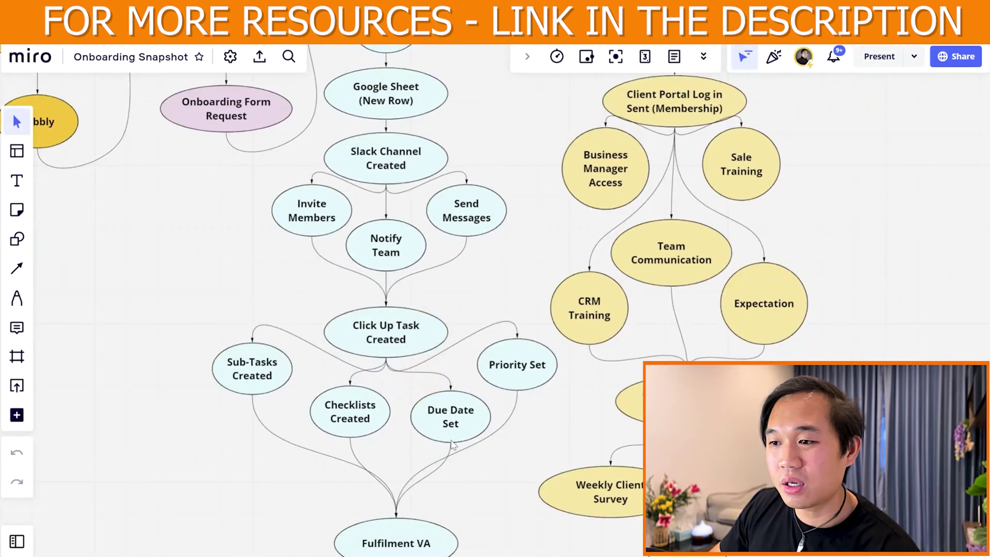
left_click_drag(480, 511, 491, 425)
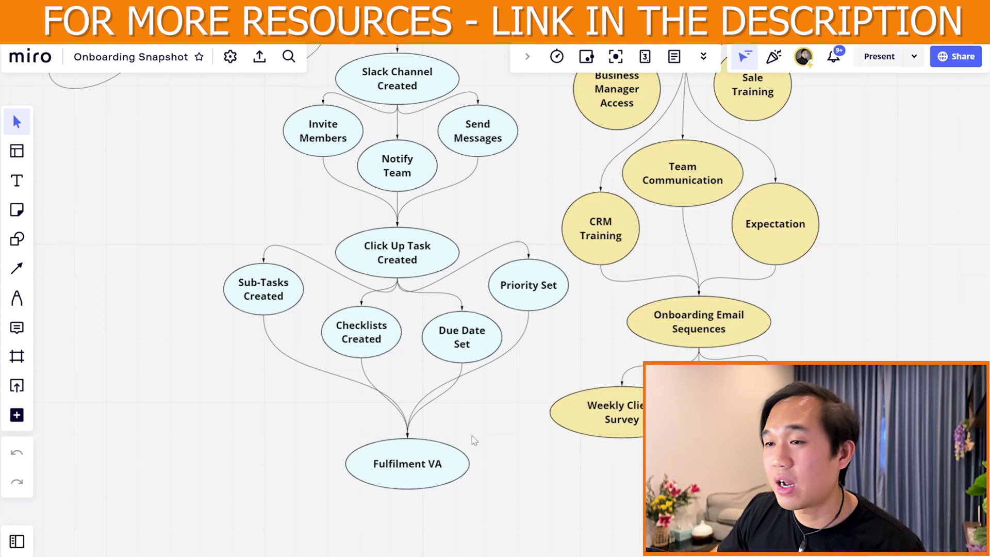
left_click_drag(598, 336, 415, 486)
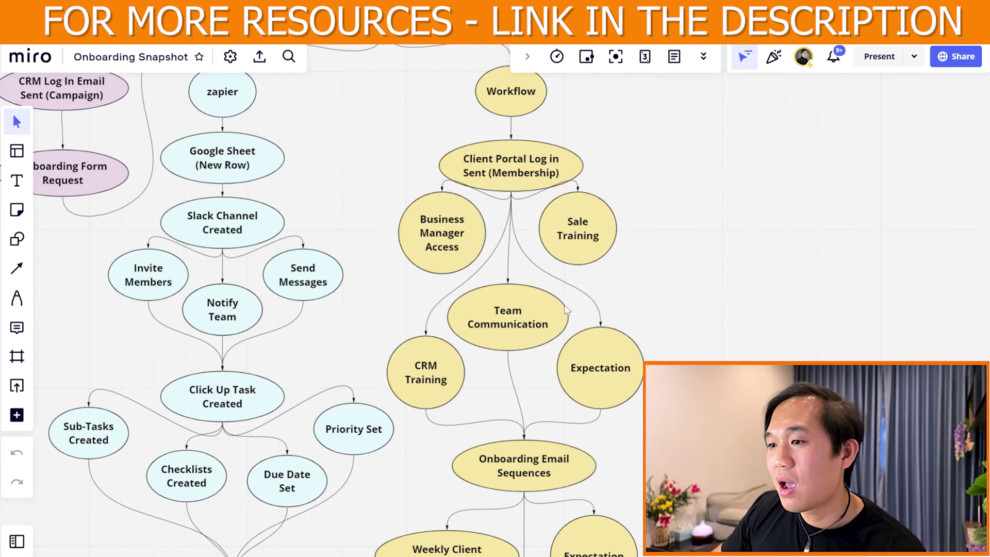
left_click_drag(617, 448, 670, 314)
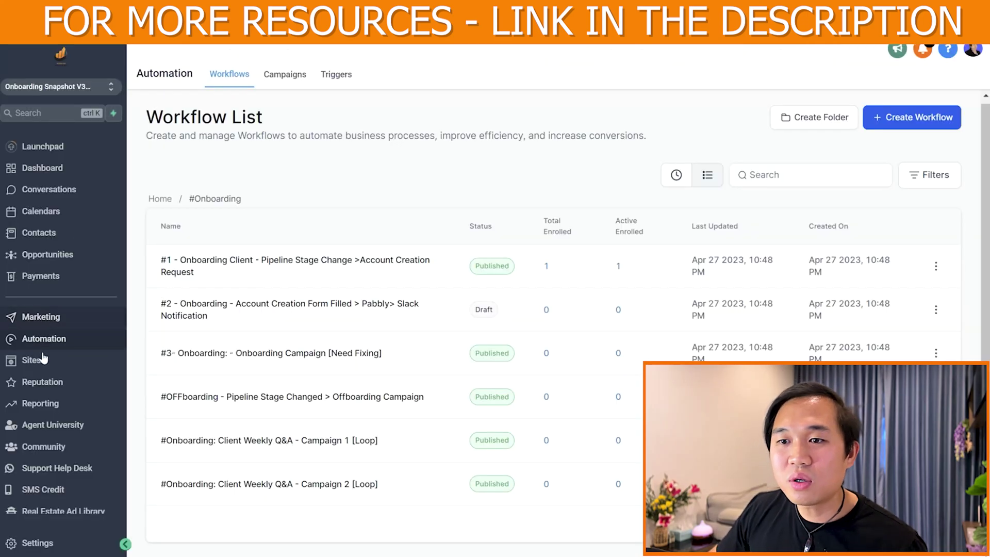
Switch back to the CRM and open the membership products of the site.
left_click(44, 359)
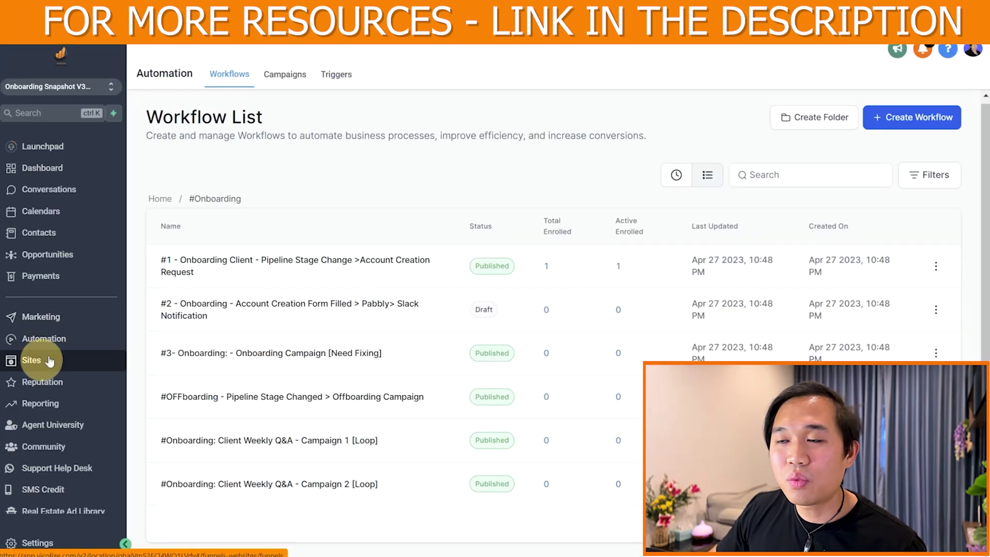
mouse_move(486, 77)
mouse_move(434, 74)
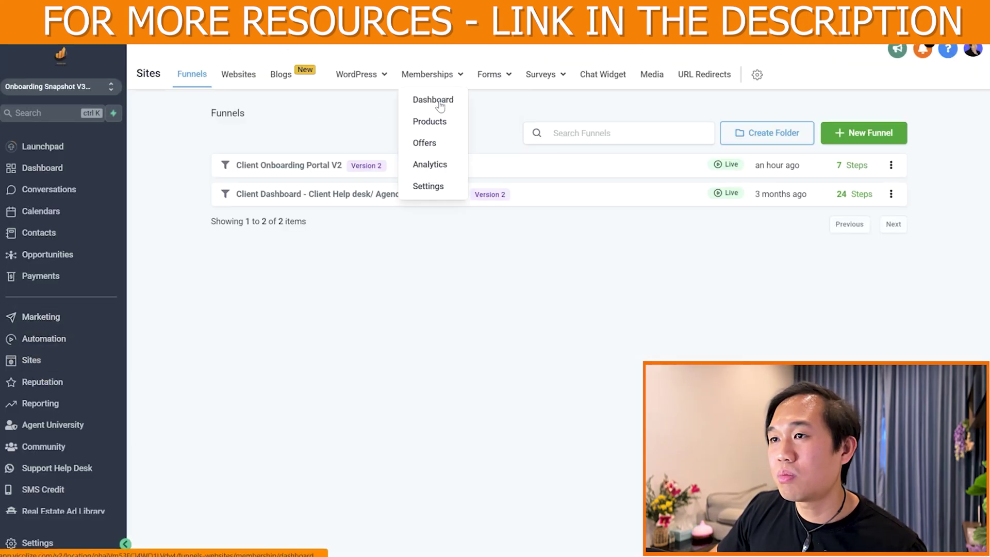
left_click(440, 122)
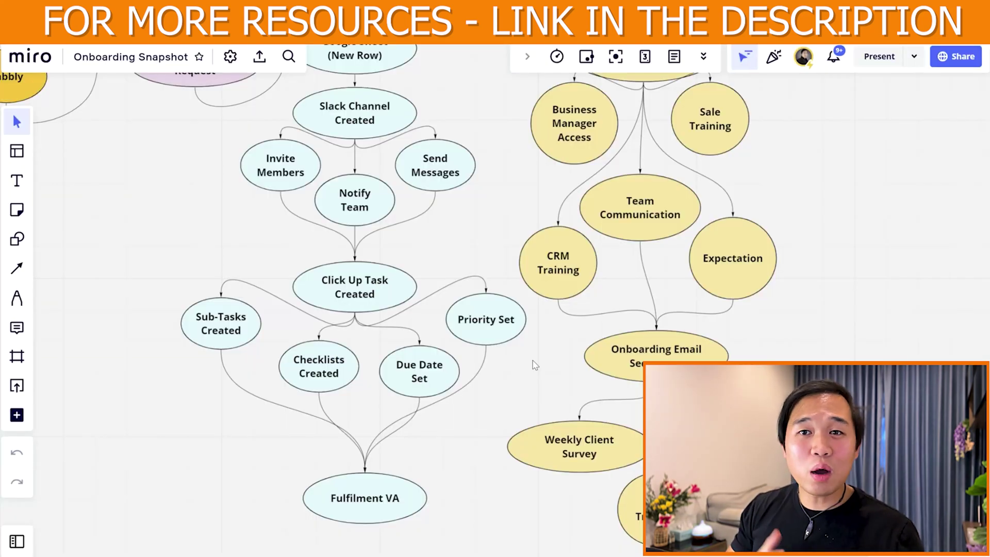
Switch to the Client Management list in ClickUp and inspect the urgent client's stage options and due date picker without changing them.
left_click(388, 281)
left_click(471, 259)
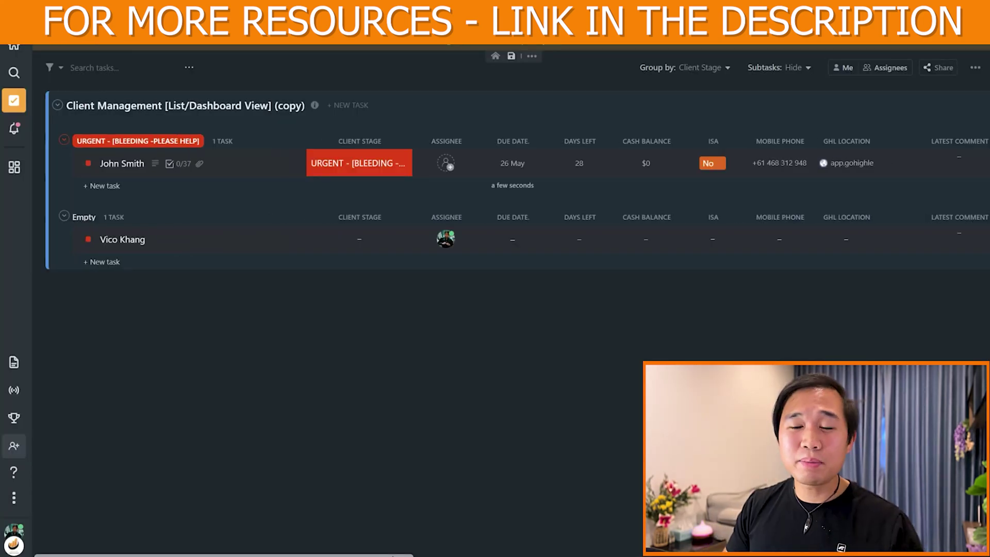
left_click_drag(389, 554, 298, 512)
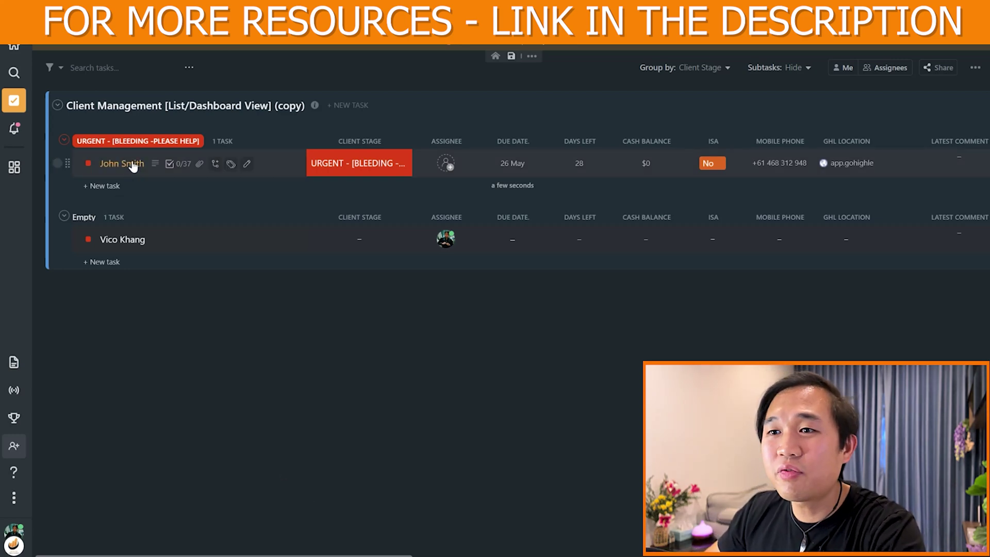
left_click(339, 170)
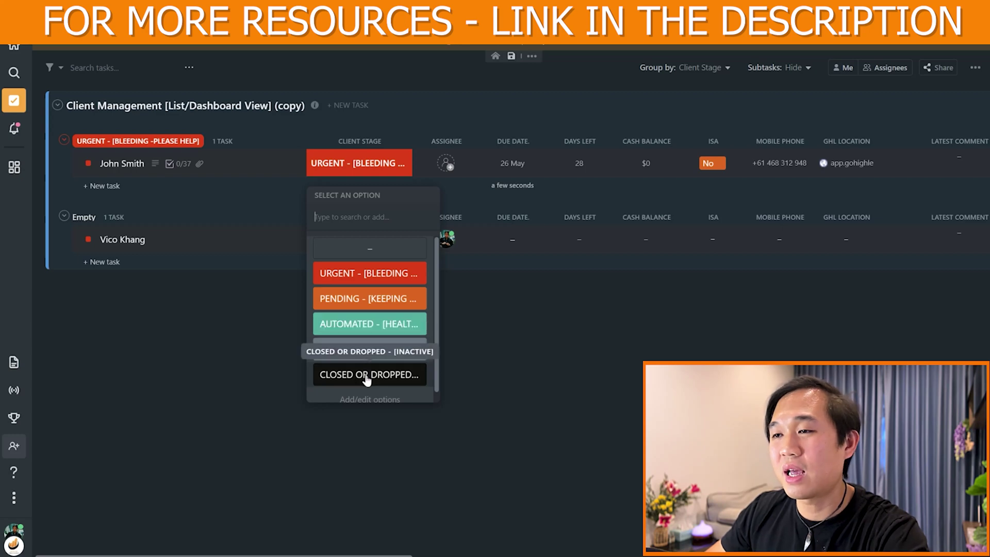
left_click(514, 163)
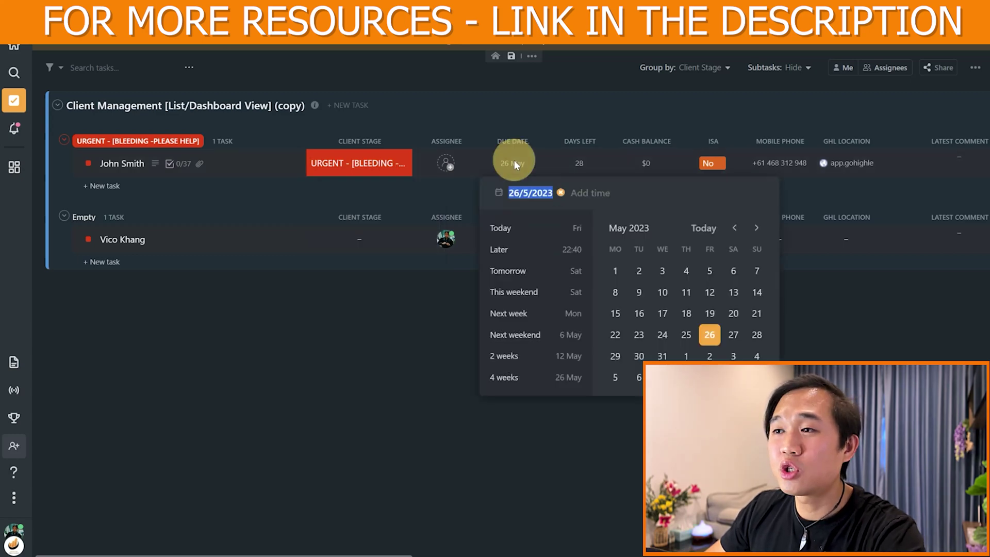
left_click(389, 393)
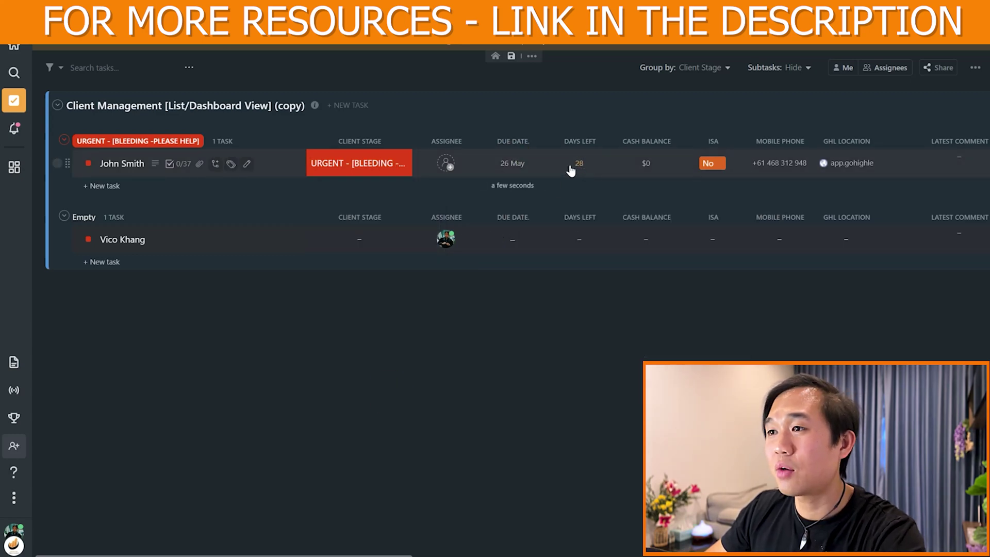
Examine the remaining Client Management columns, from cash balance and relationship health through to agreement, payment method and cash collected.
left_click_drag(422, 555, 489, 548)
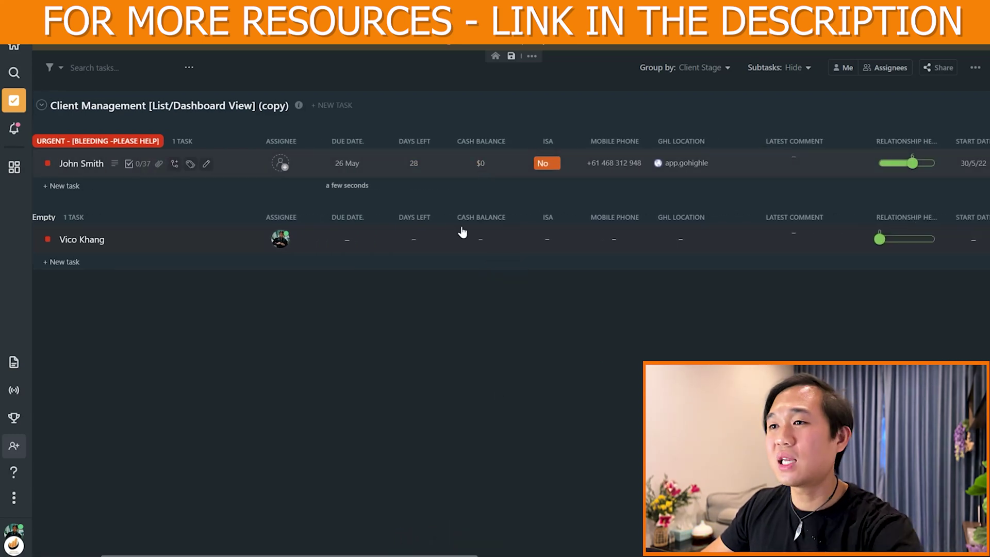
left_click_drag(408, 555, 467, 549)
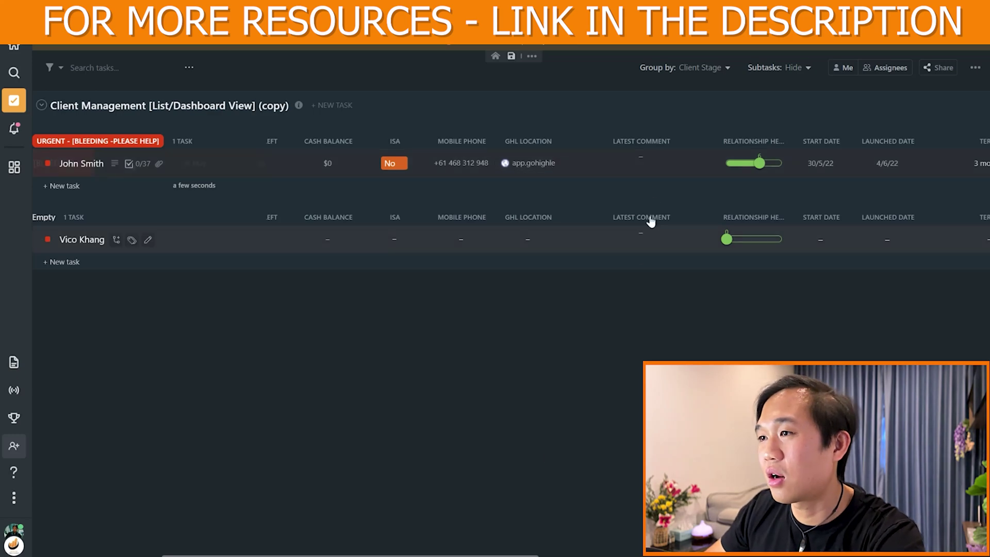
left_click_drag(527, 554, 606, 536)
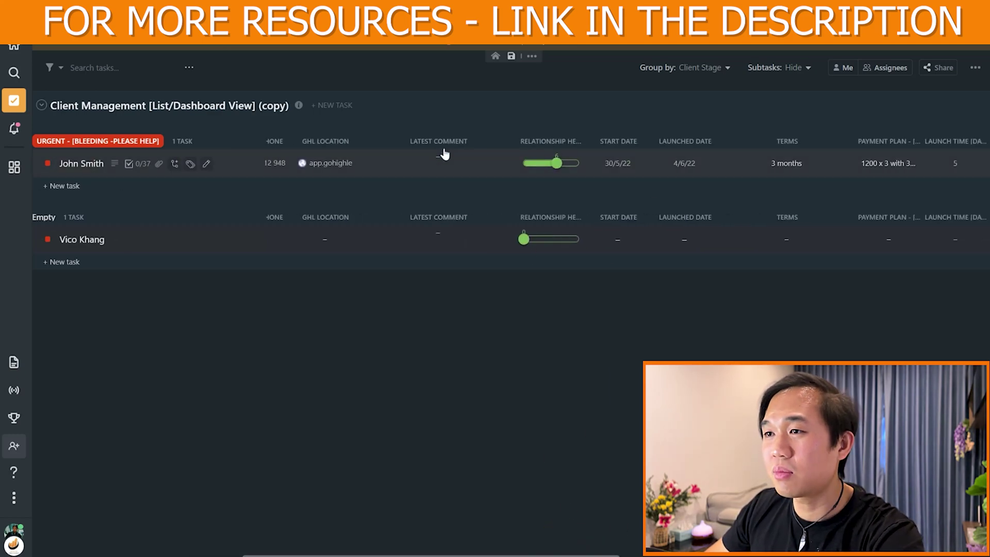
left_click(557, 166)
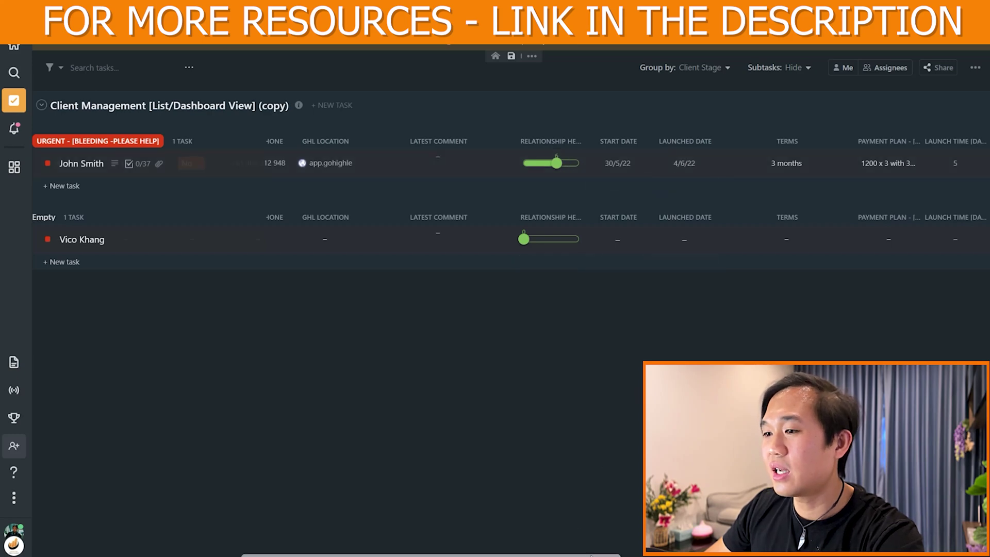
left_click_drag(593, 555, 714, 555)
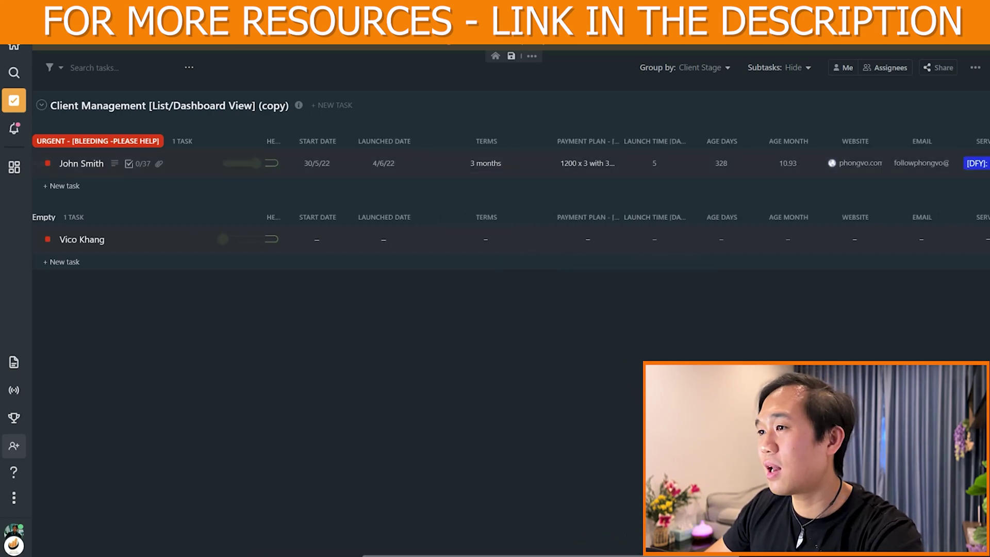
scroll(570, 237, "right", 5)
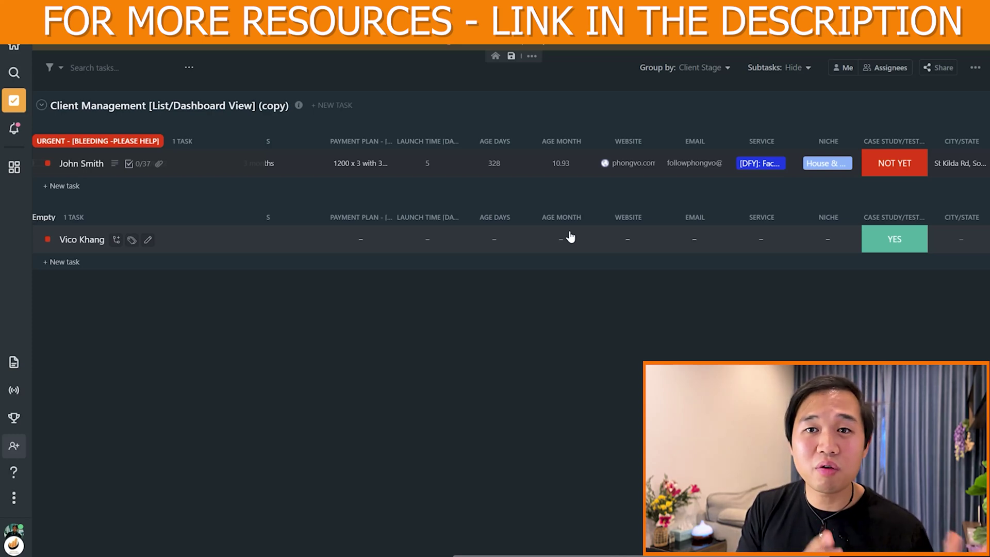
scroll(570, 237, "right", 7)
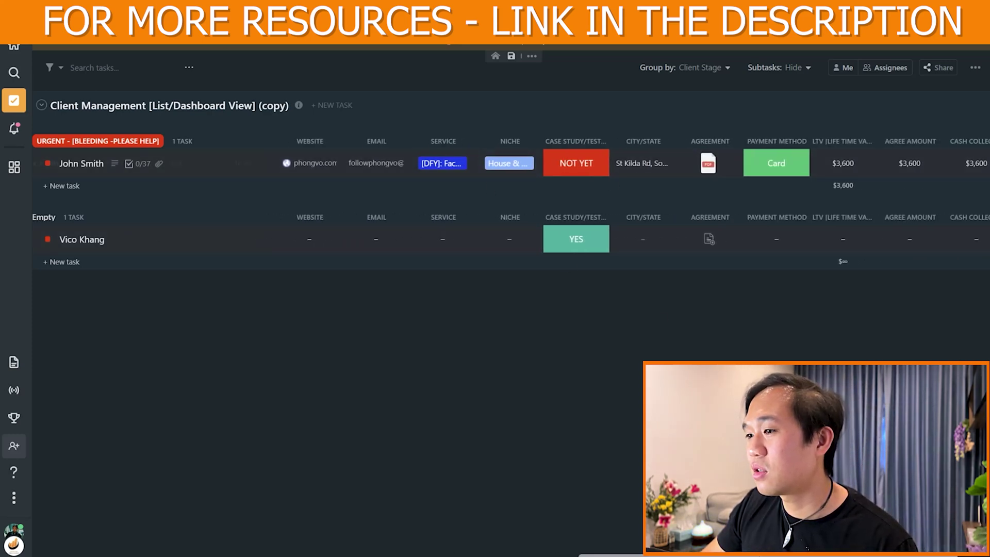
scroll(732, 309, "right", 2)
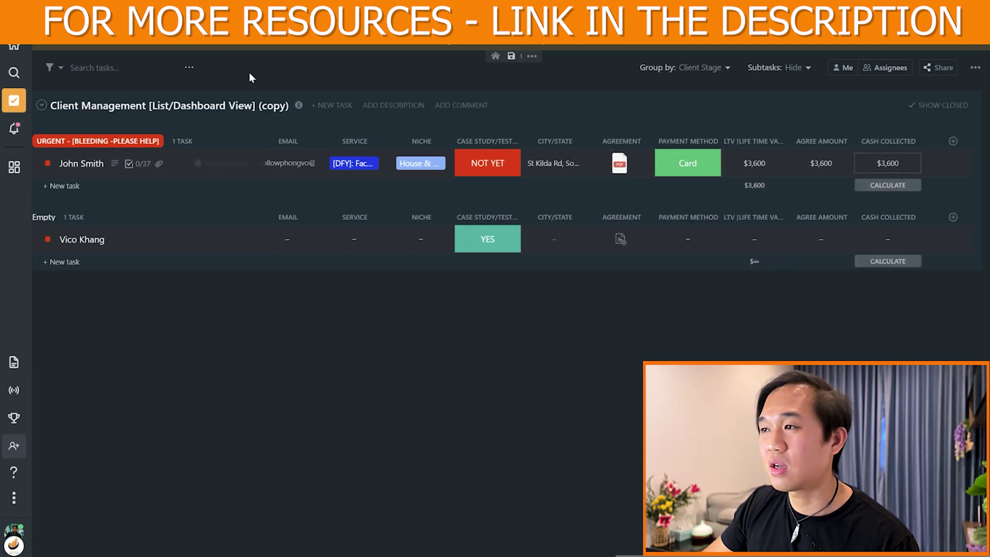
Open the urgent client's task, read through the onboarding form answers in its description, and go back to the list.
left_click(92, 163)
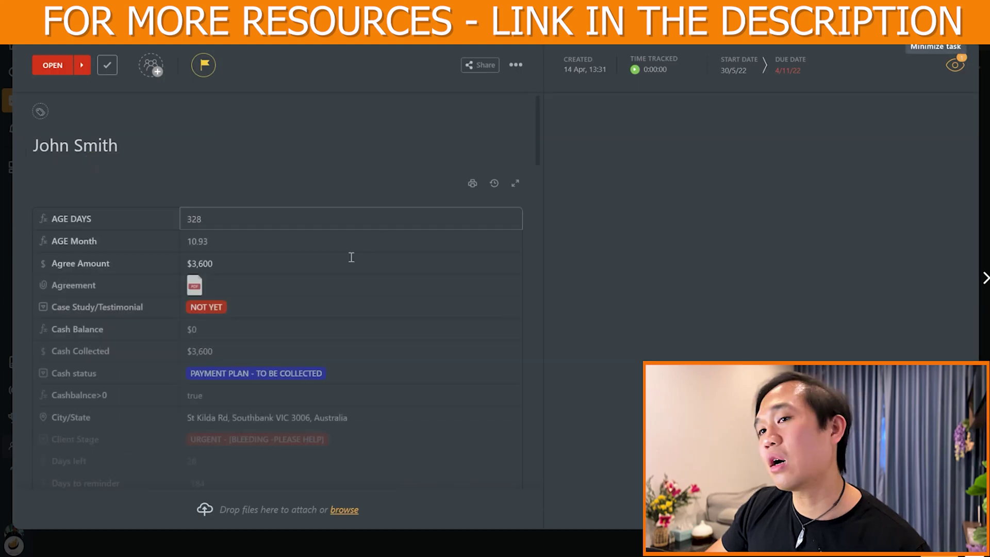
left_click(268, 331)
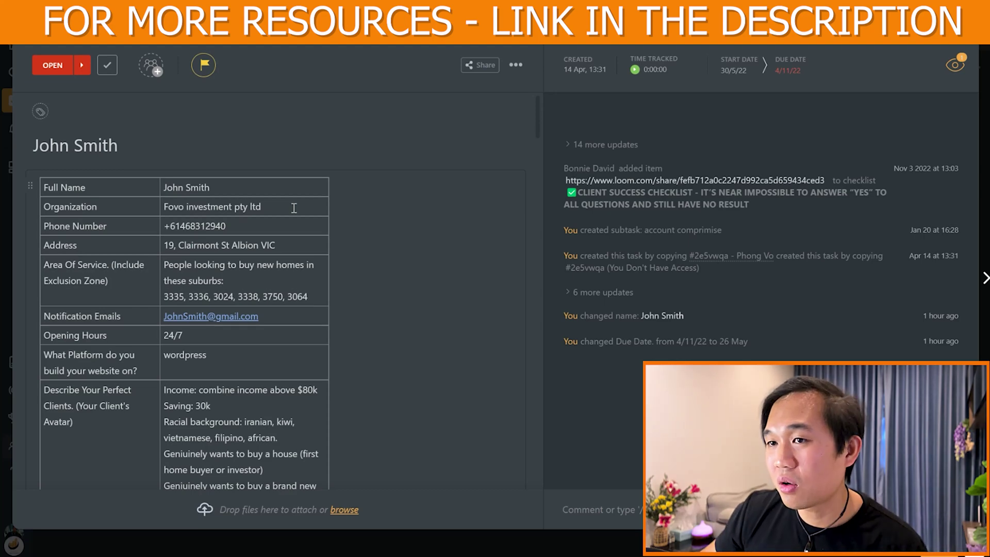
scroll(253, 288, "down", 3)
scroll(253, 287, "down", 3)
scroll(244, 337, "down", 3)
scroll(291, 351, "up", 6)
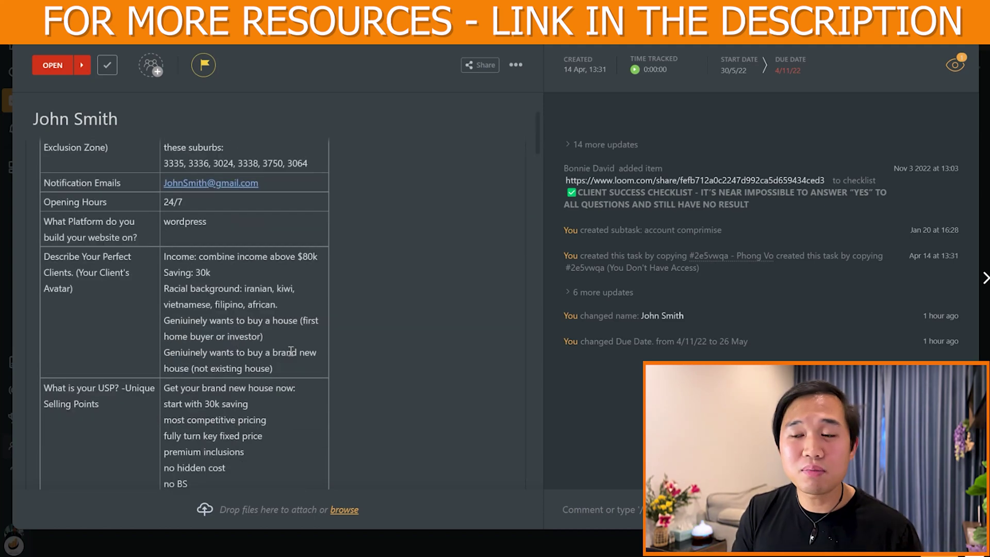
scroll(291, 351, "down", 8)
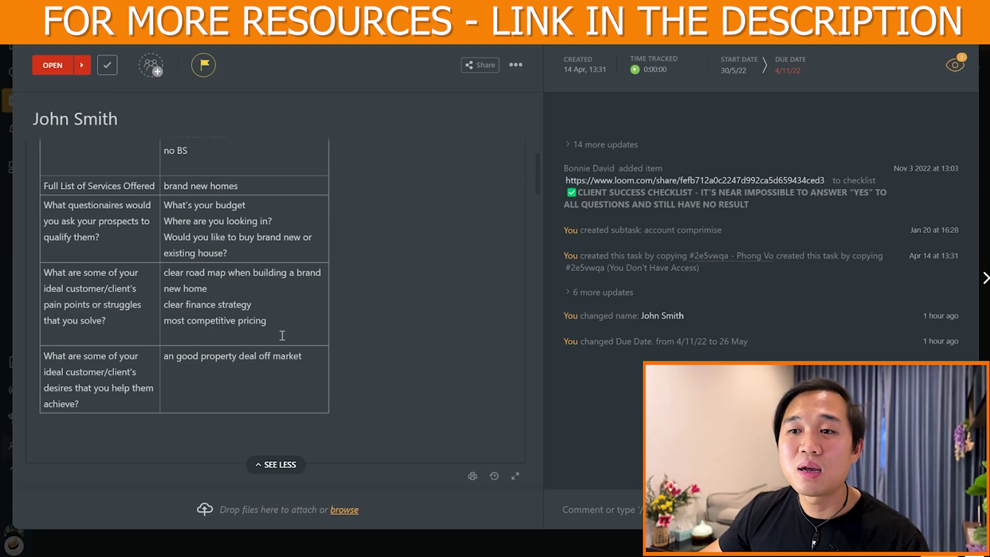
scroll(282, 336, "up", 8)
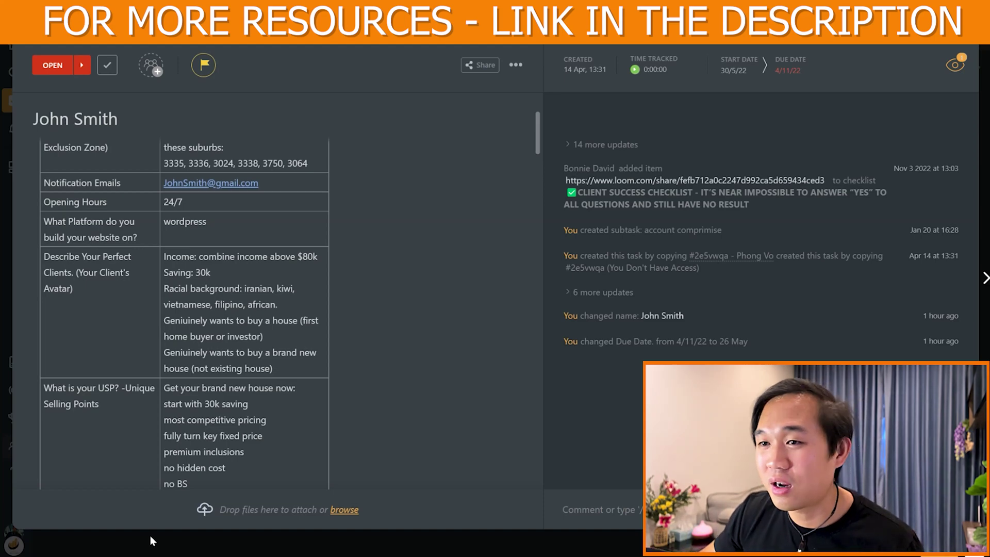
scroll(181, 310, "down", 5)
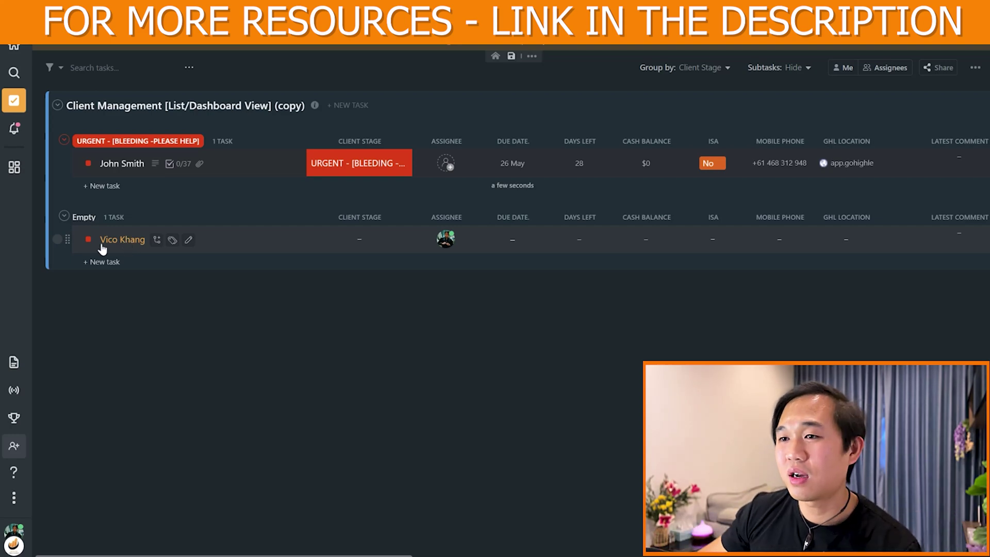
Set the client stage of the task in the Empty group to "URGENT - [BLEEDING -PLEASE HELP]".
left_click(369, 239)
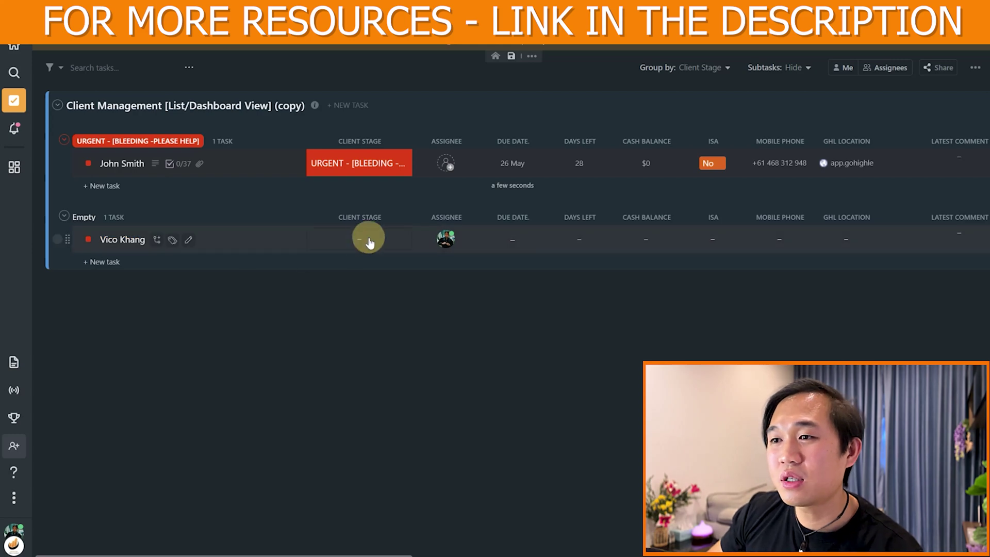
left_click(372, 346)
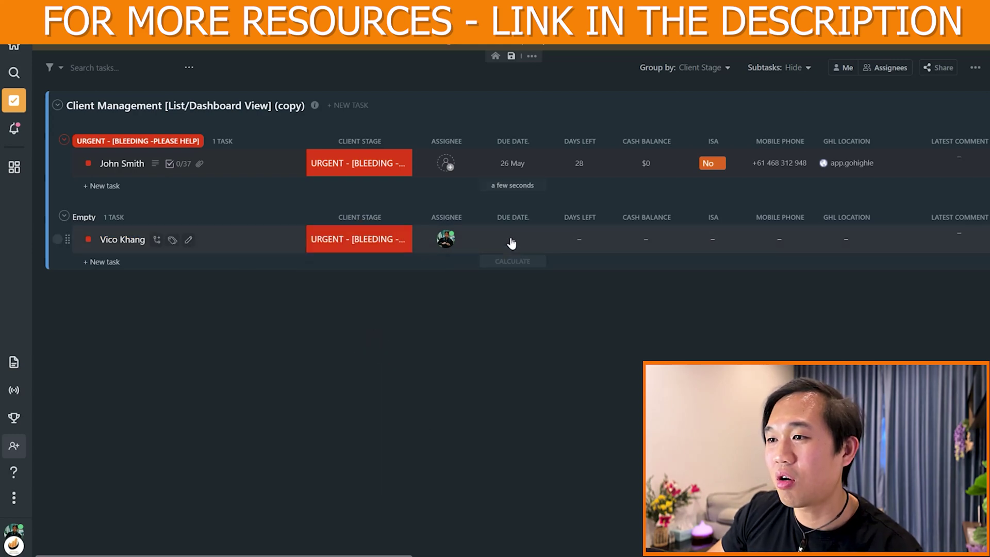
left_click(512, 191)
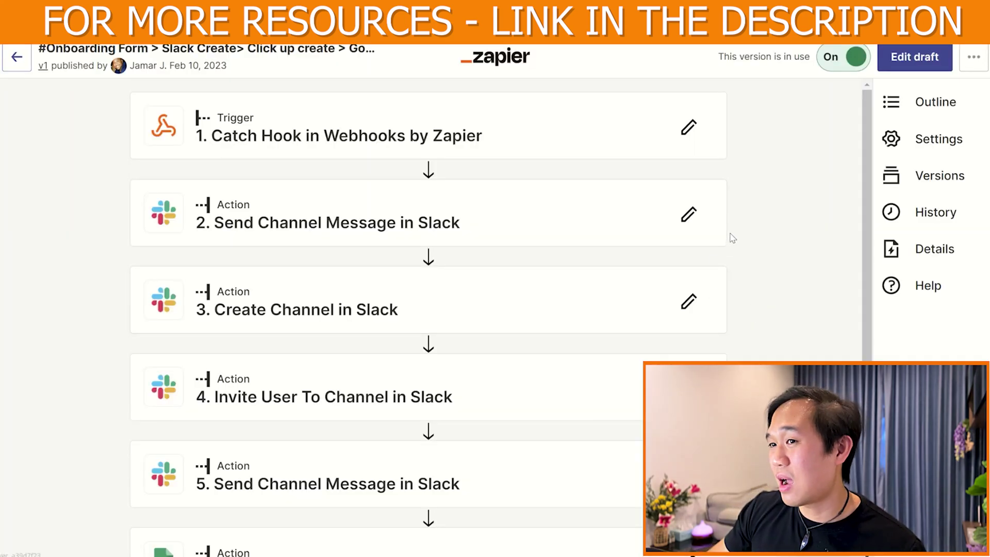
Switch to the onboarding form zap in Zapier and review its sequence of Slack and Google Sheets actions.
scroll(732, 238, "down", 2)
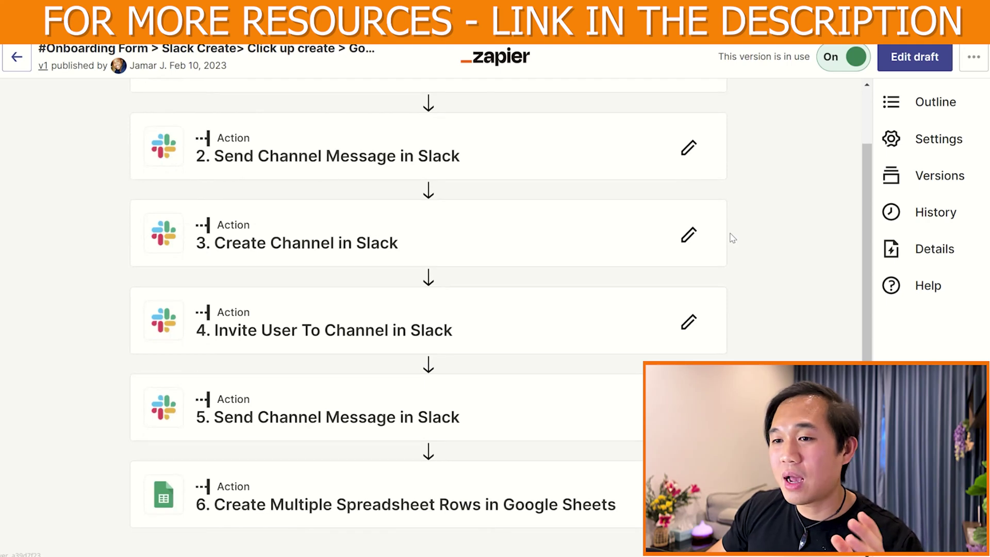
scroll(494, 168, "up", 2)
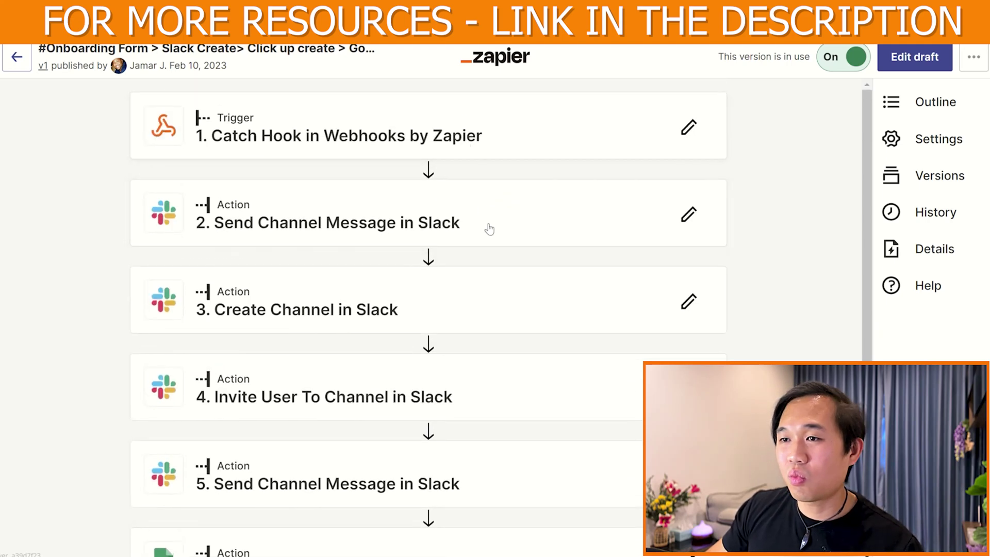
Review the rest of the zap, switch to the Miro onboarding board and examine the branches feeding into Fulfilment VA.
scroll(516, 392, "down", 2)
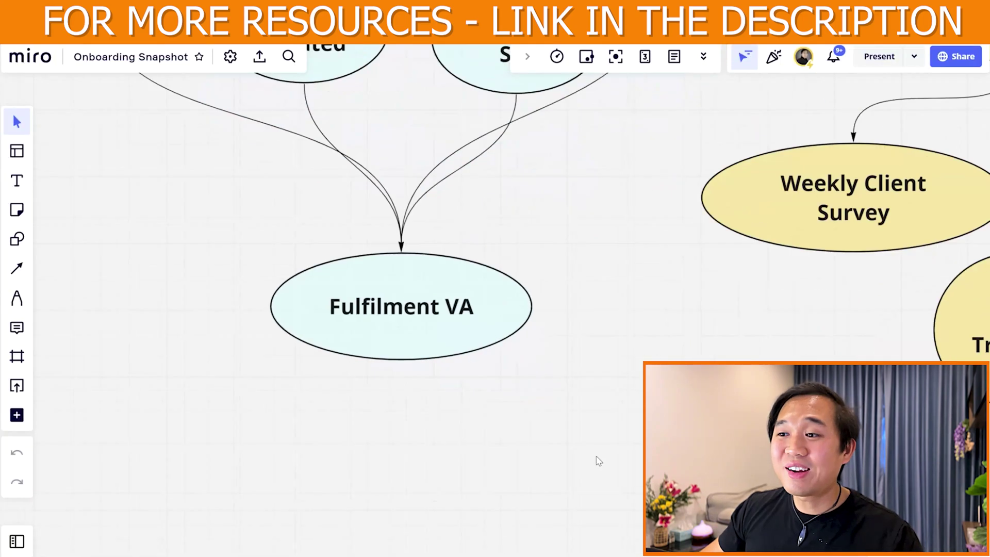
scroll(493, 427, "up", 2)
scroll(486, 427, "left", 2)
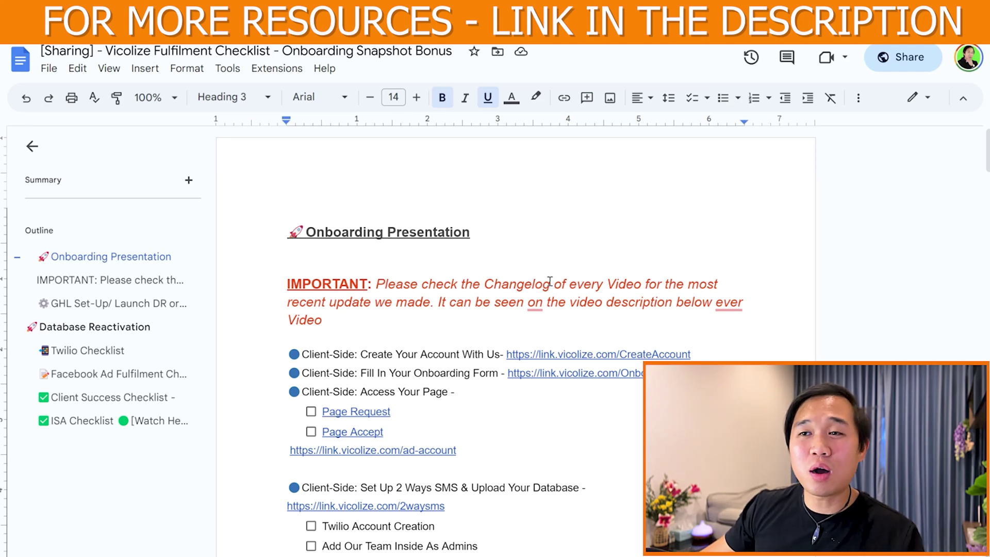
Switch to the Vicolize Fulfilment Checklist document and read from Onboarding Presentation to the GHL set-up phases, previewing the "Set up Custom Values" link.
scroll(563, 349, "down", 1)
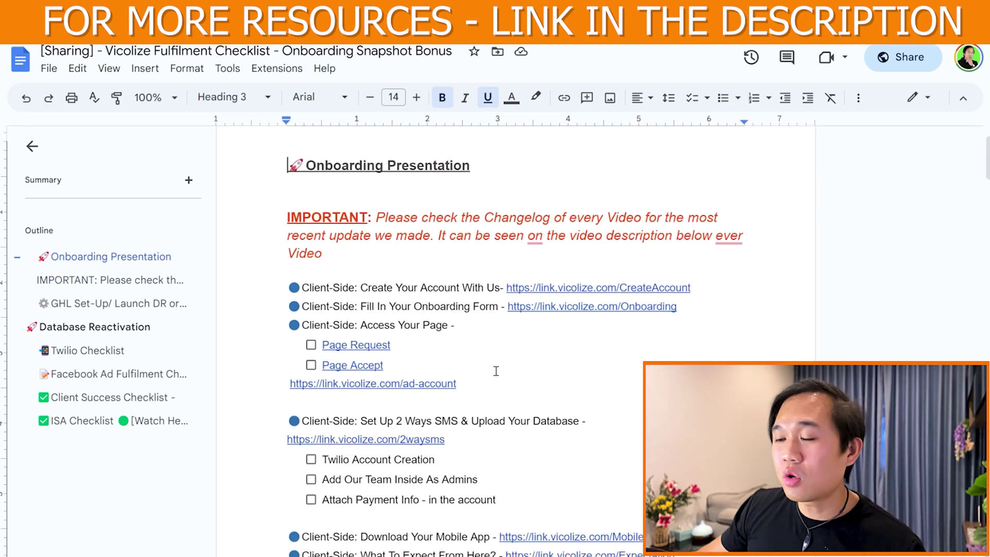
scroll(471, 361, "down", 5)
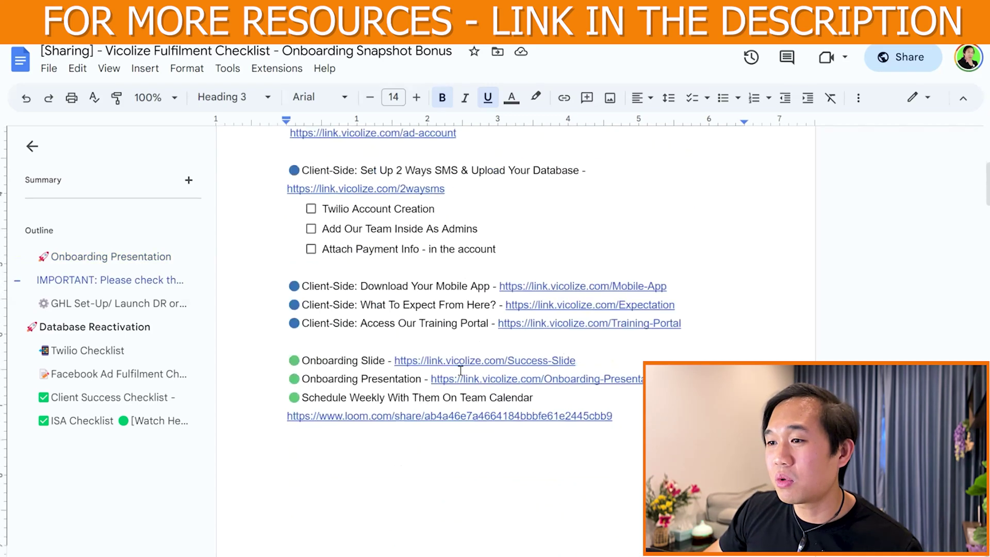
scroll(453, 364, "down", 12)
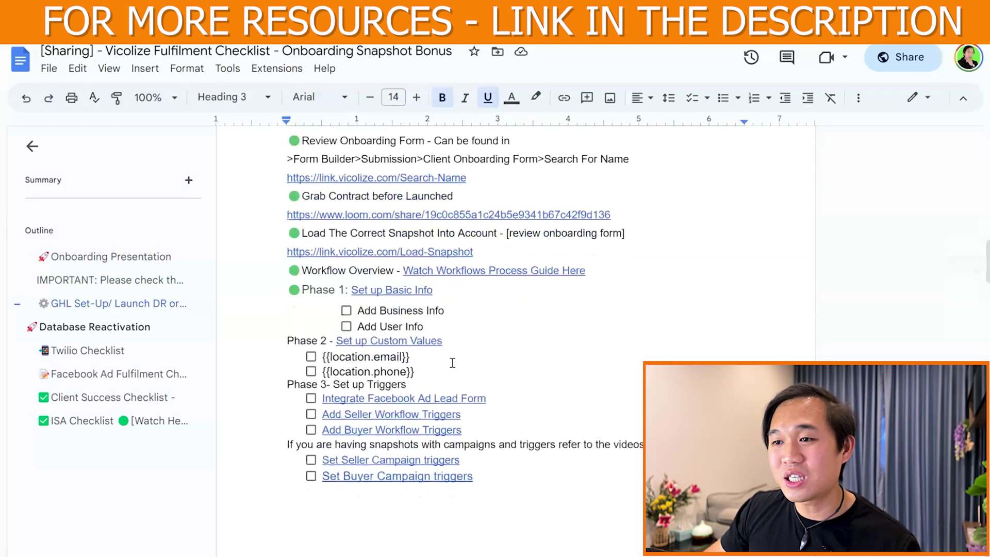
left_click(401, 342)
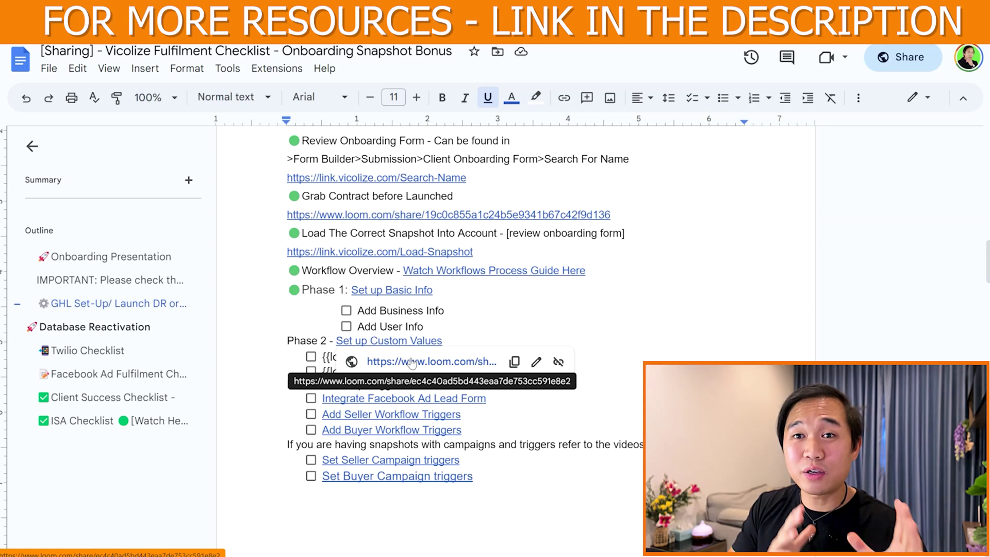
left_click(475, 319)
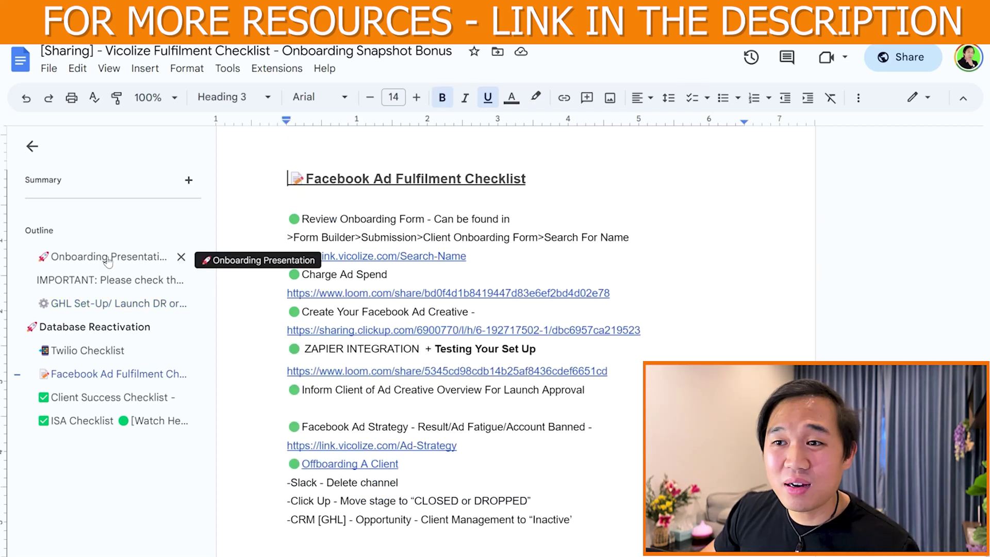
Go through the checklist's sections in order, from Onboarding Presentation and GHL Set-Up through Twilio and Client Success to the ISA Checklist.
left_click(108, 259)
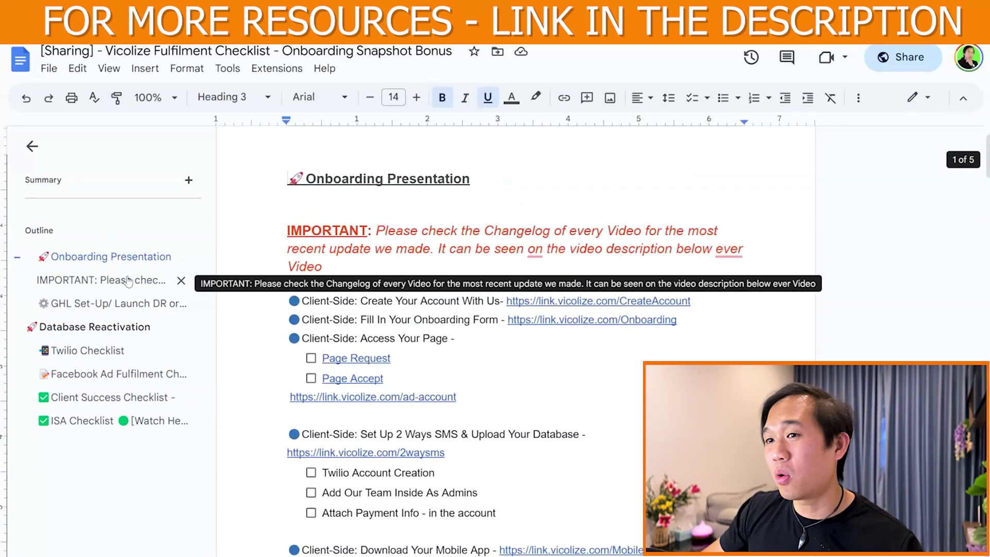
scroll(288, 281, "down", 3)
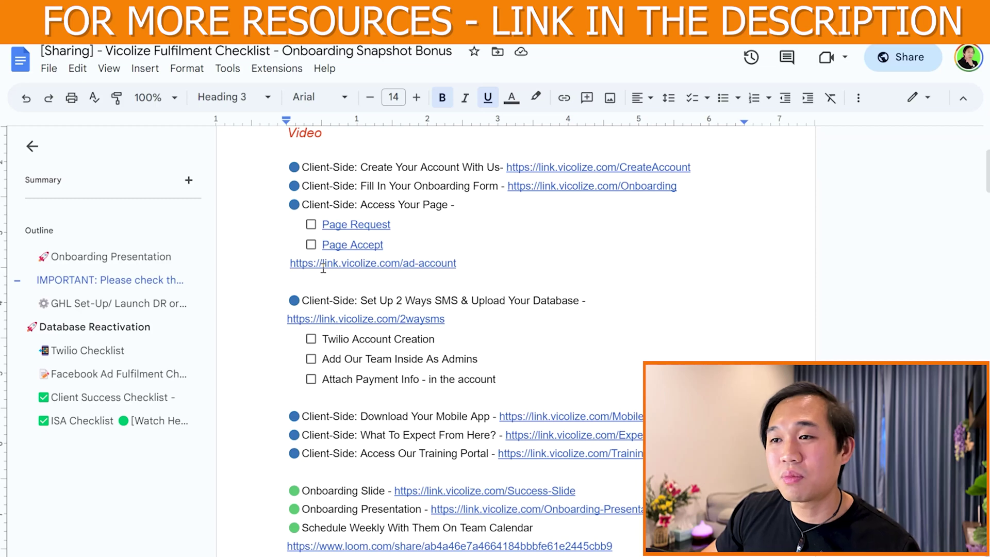
left_click(122, 305)
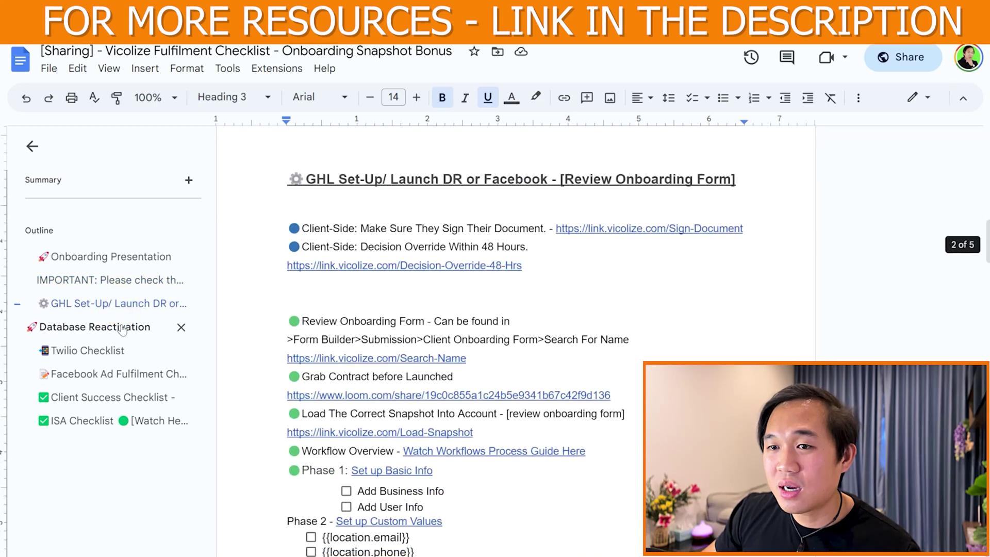
left_click(122, 328)
left_click(115, 351)
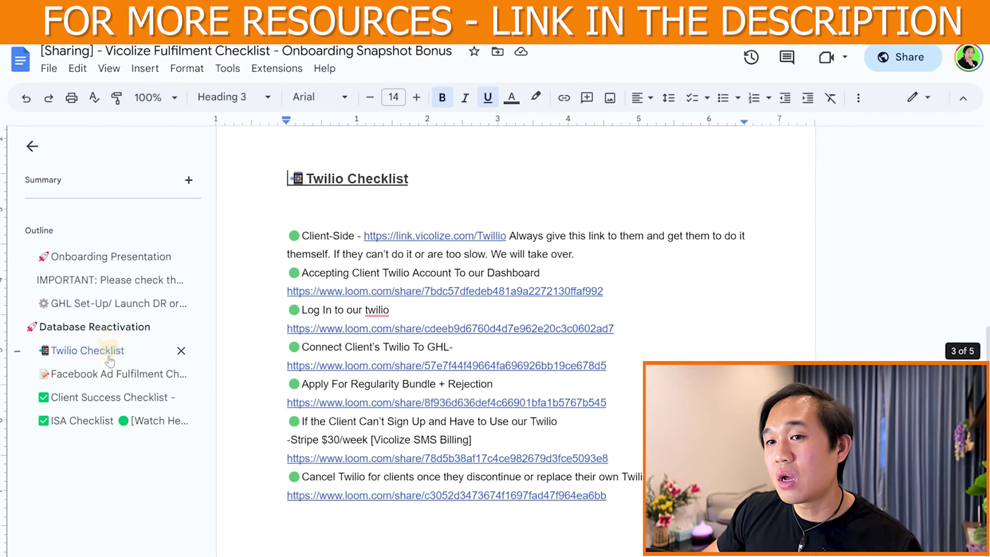
left_click(110, 376)
left_click(128, 398)
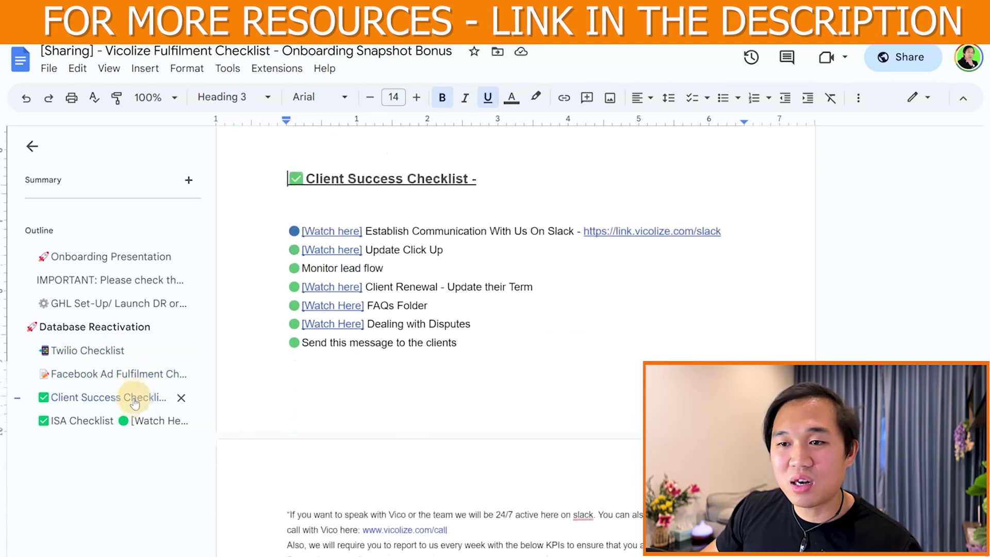
left_click(119, 426)
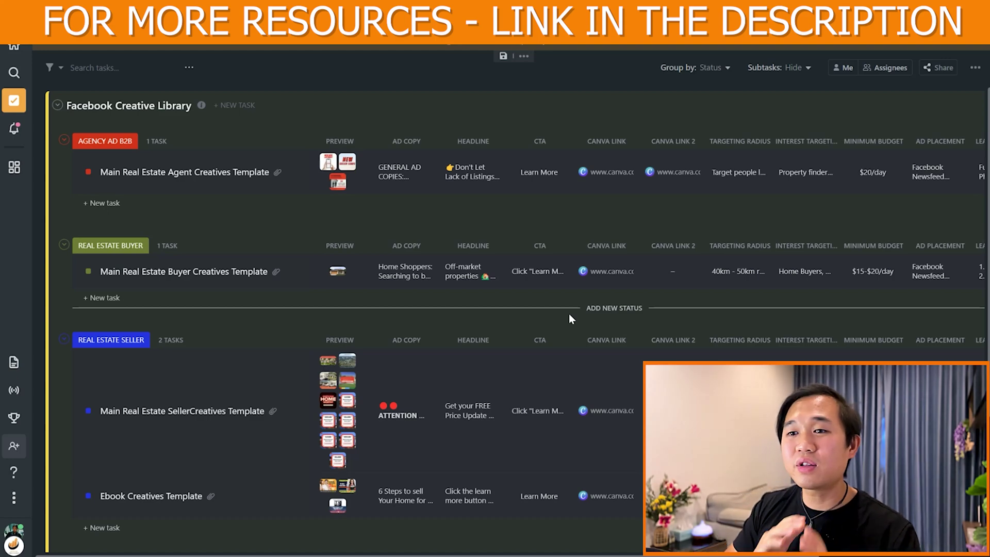
Switch to the Facebook Creative Library in ClickUp and look over the agency, buyer and seller creative templates.
left_click(572, 45)
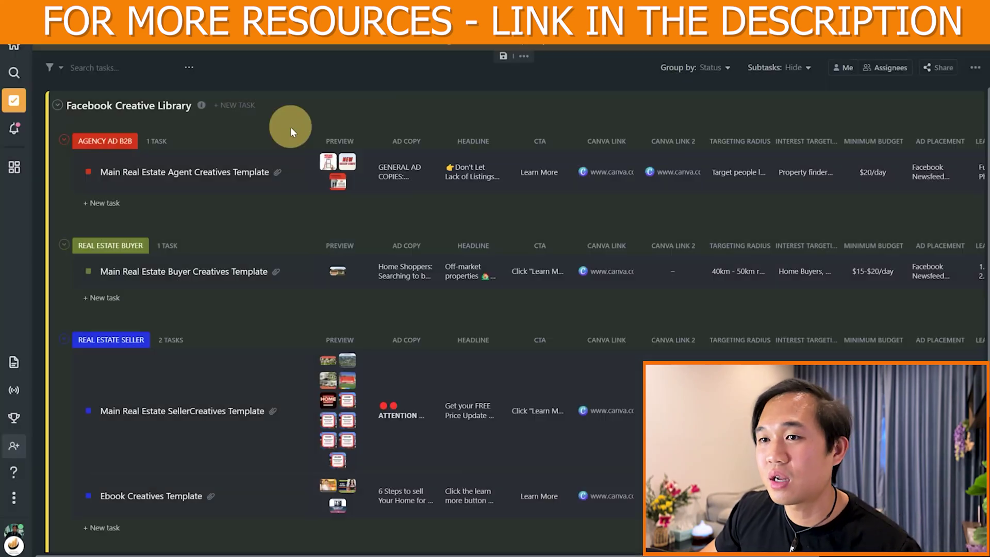
left_click(290, 127)
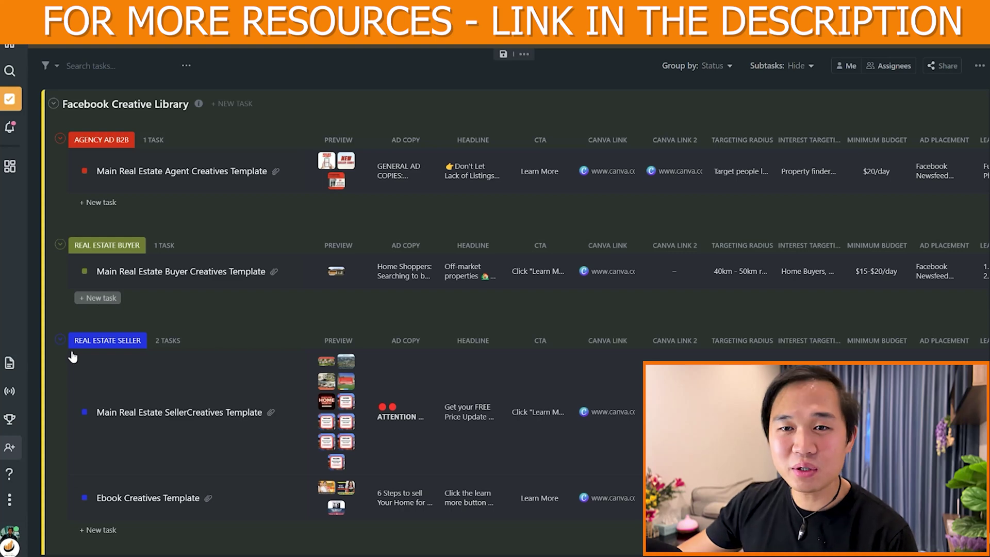
scroll(118, 262, "down", 2)
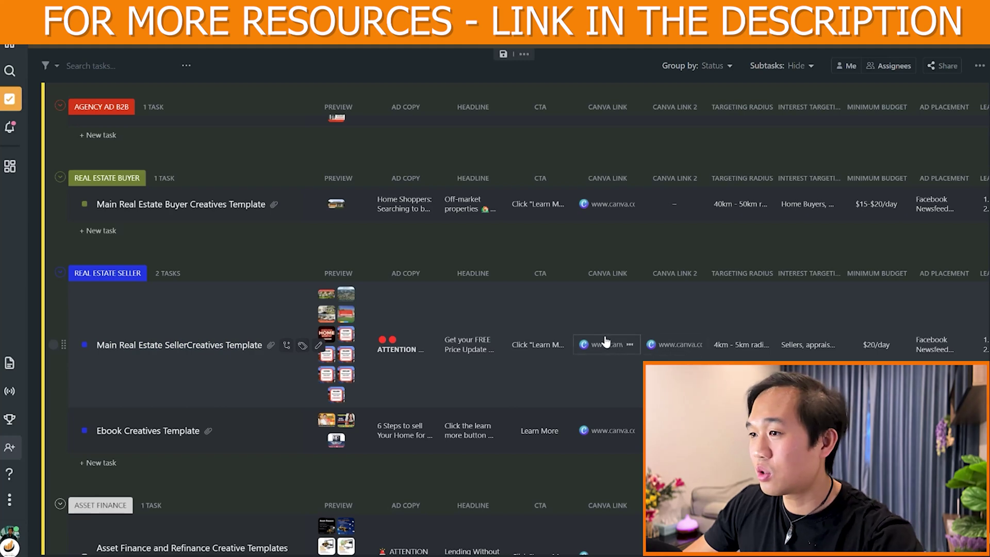
Open the second Canva link of the main real estate seller creatives template and page through its designs to the Epping map.
left_click(673, 344)
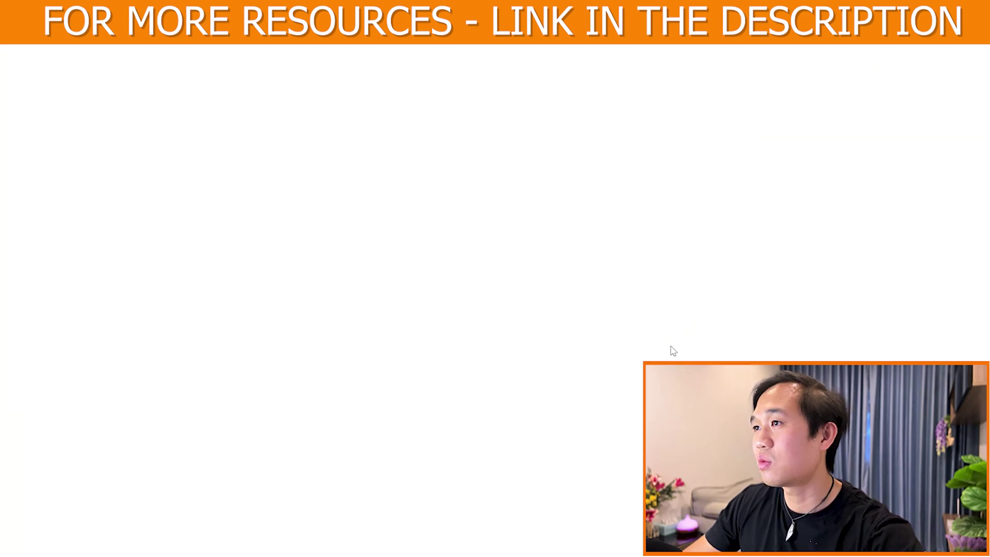
left_click(631, 325)
left_click(631, 325)
left_click(630, 325)
left_click(630, 325)
left_click(630, 324)
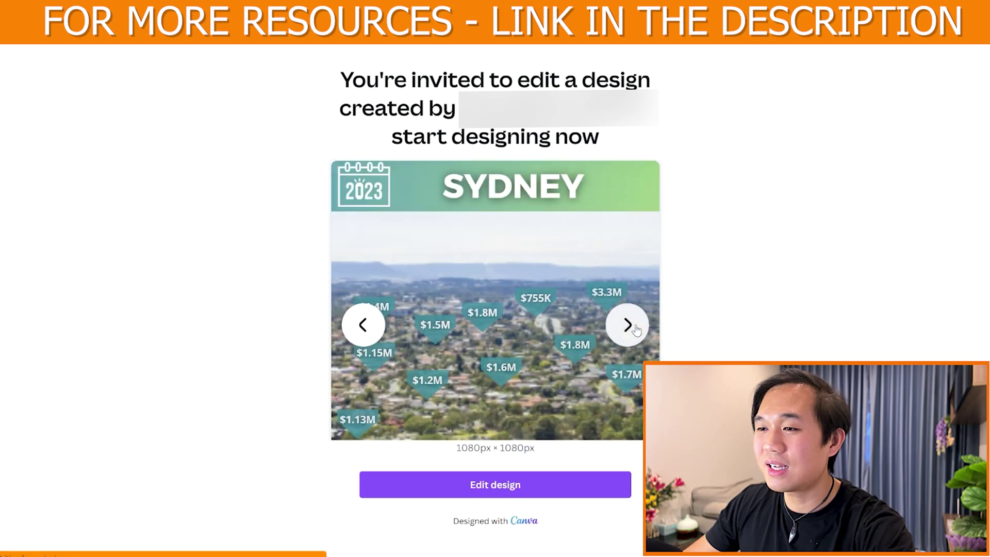
left_click(630, 325)
left_click(632, 326)
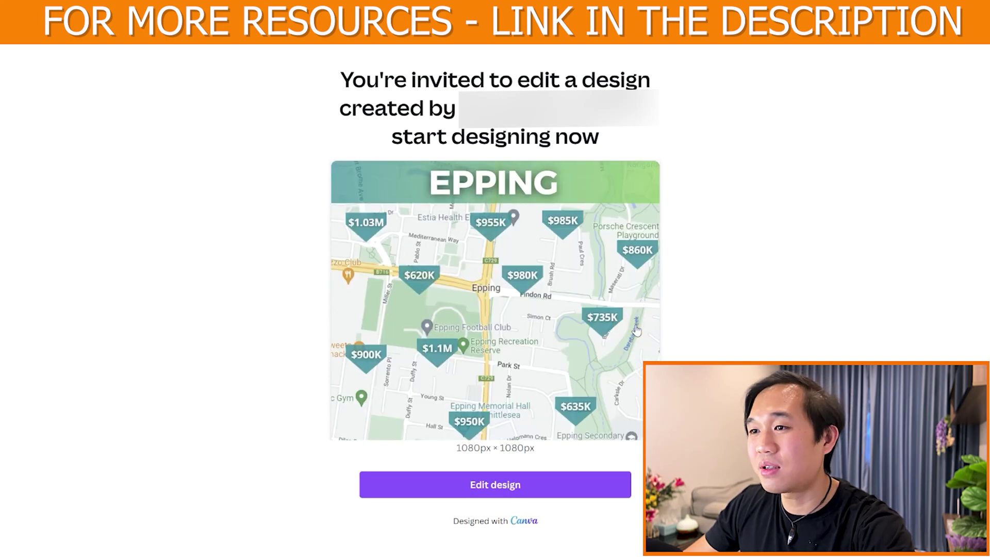
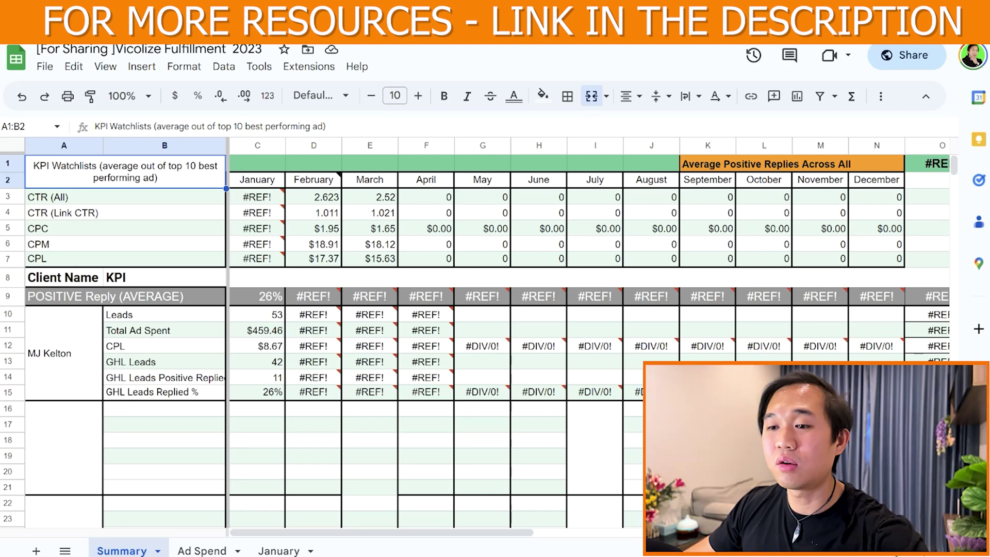
Open the Ad Spend sheet of the Vicolize Fulfillment 2023 spreadsheet and examine the column B and C totals and the weekly client entries.
left_click(203, 551)
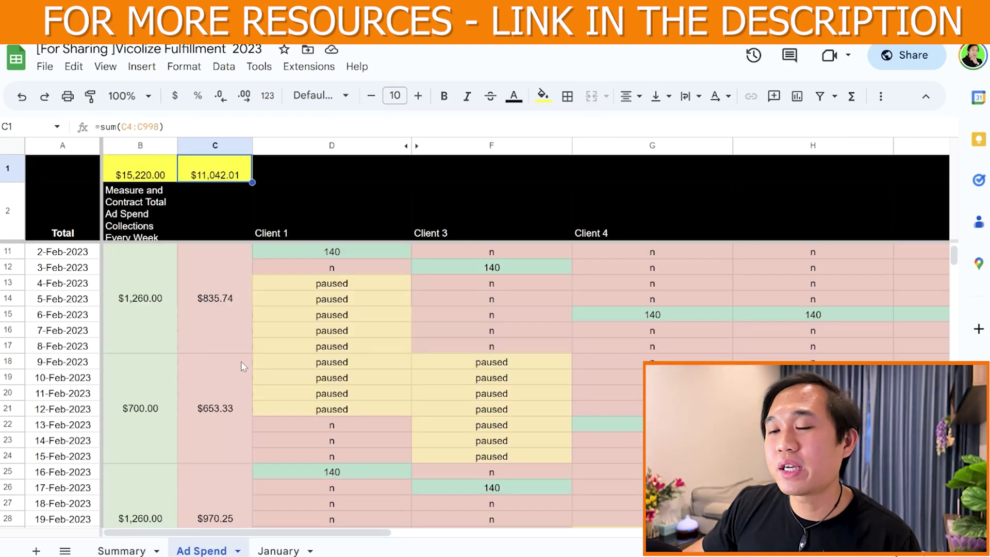
left_click(137, 177)
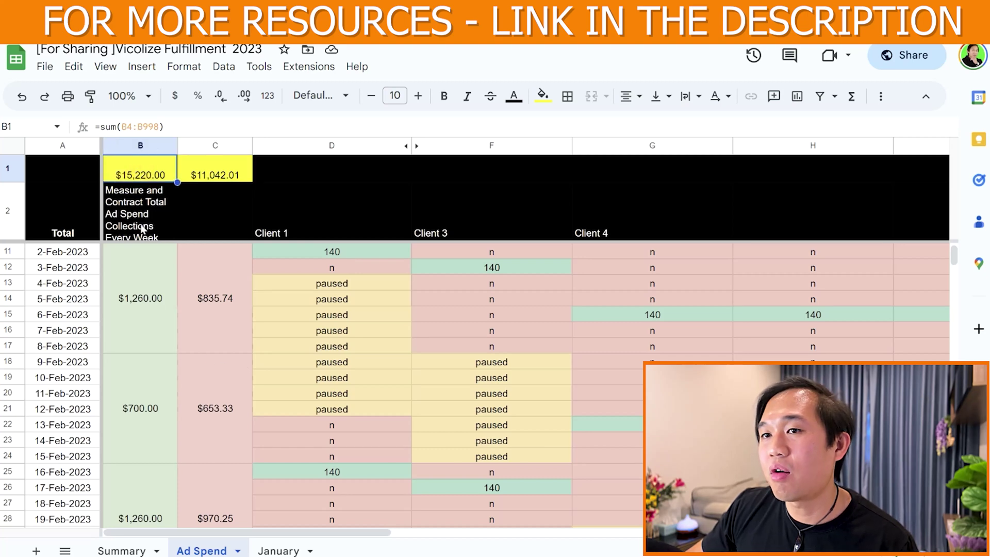
scroll(173, 367, "down", 4)
scroll(215, 204, "up", 3)
key("Right")
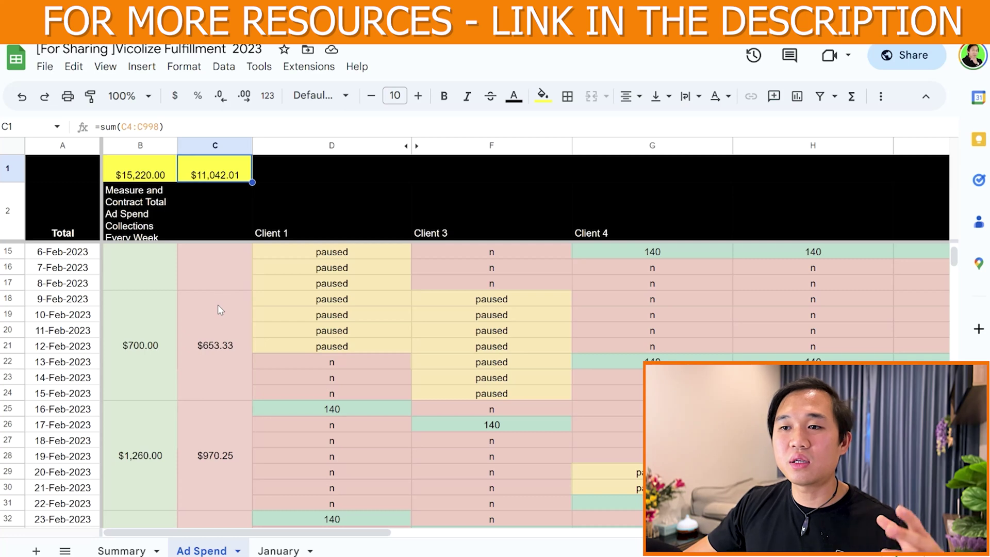
scroll(217, 304, "down", 3)
key("Left")
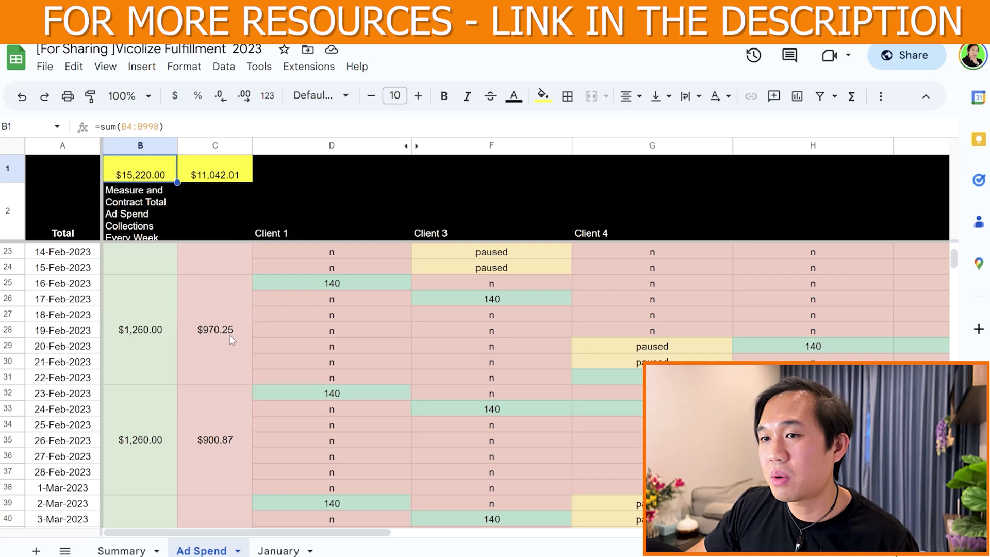
scroll(231, 338, "down", 15)
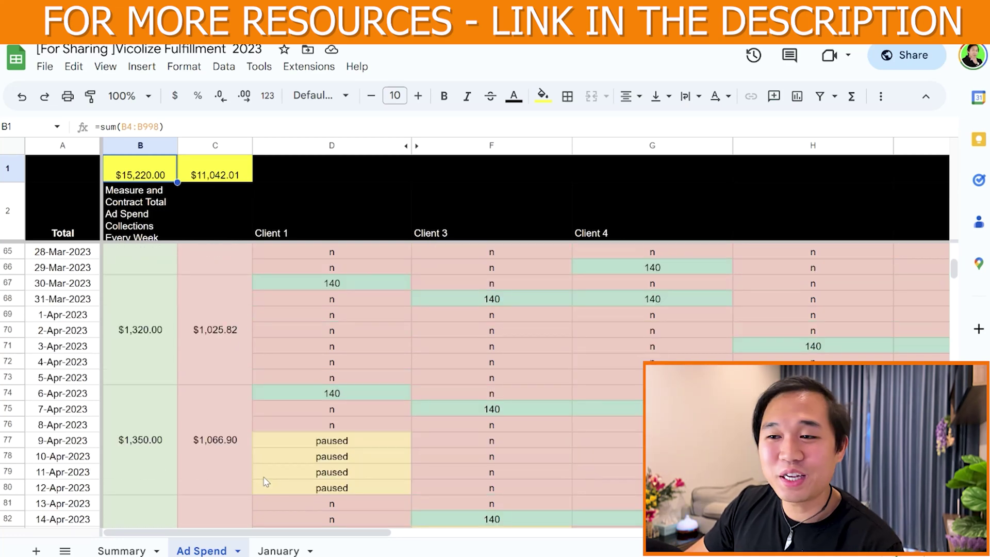
Duplicate the January sheet and rename the copy "Feb".
left_click(264, 551)
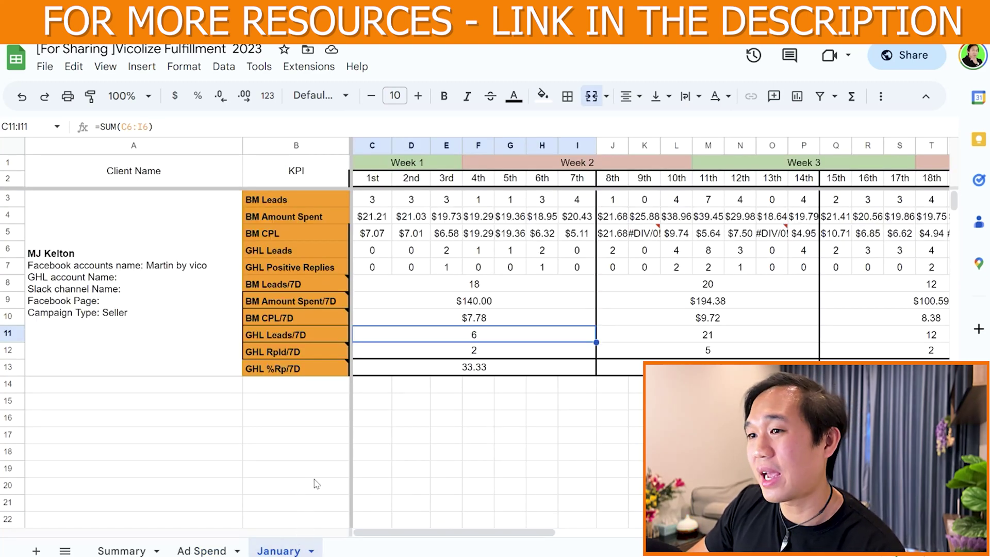
right_click(299, 553)
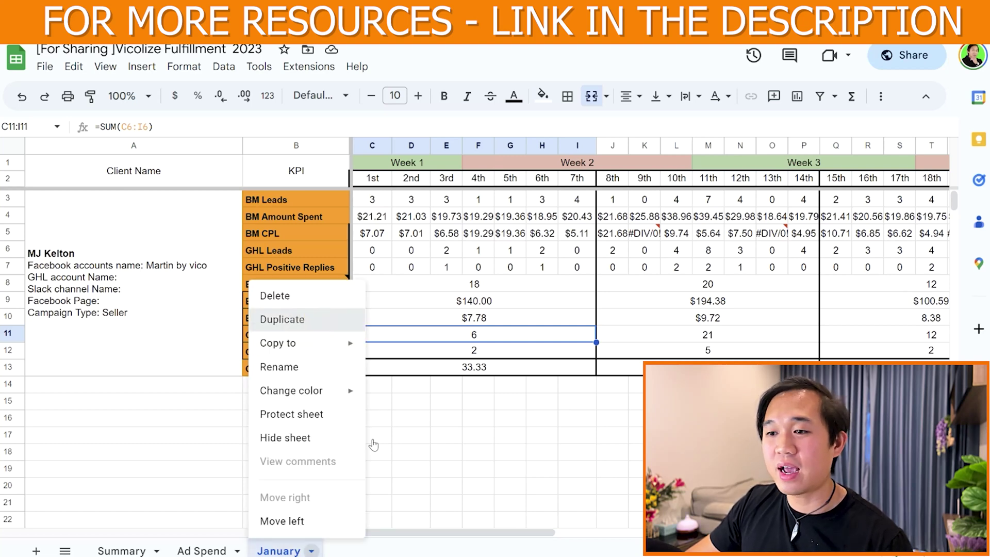
key("Return")
right_click(374, 552)
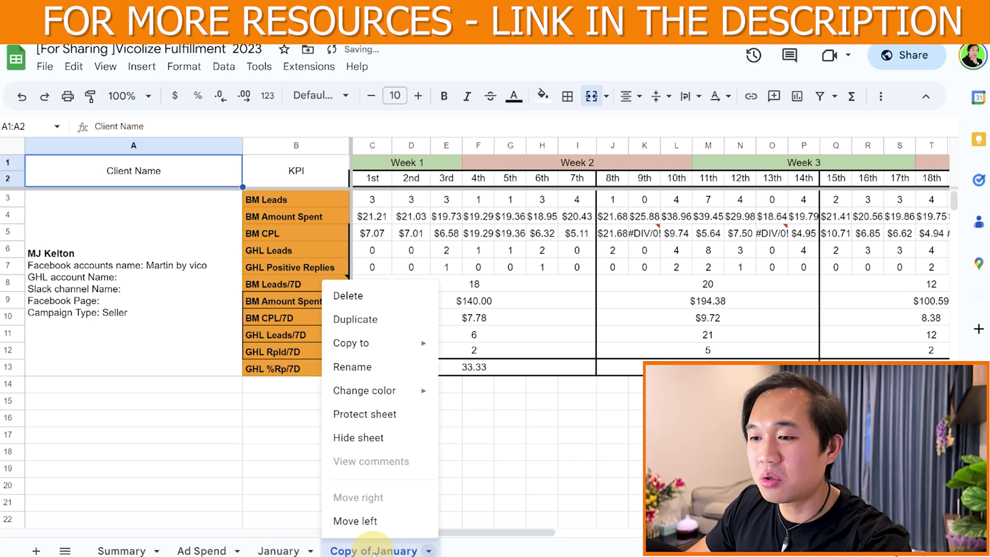
left_click(363, 365)
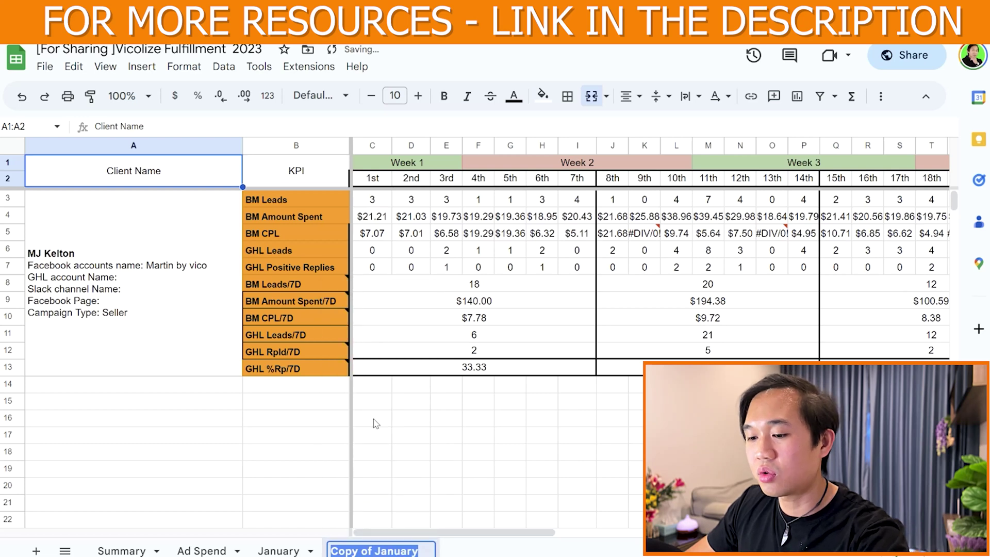
type("feb")
key("BackSpace")
key("BackSpace")
key("BackSpace")
type("Feb")
key("Return")
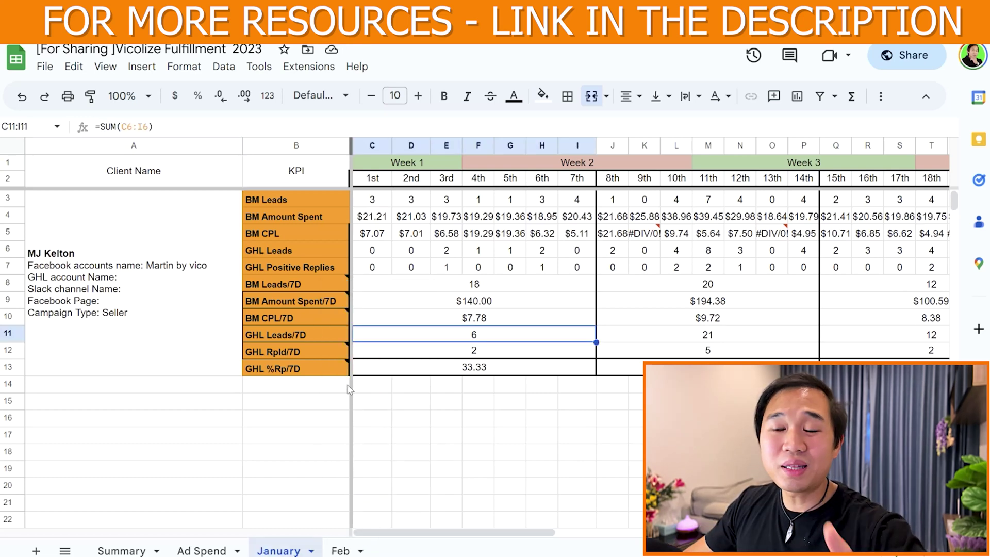
Fill the client details block in column A of the January sheet down into rows 14 to 24.
left_click(231, 368)
left_click_drag(243, 377, 243, 513)
left_click(202, 462)
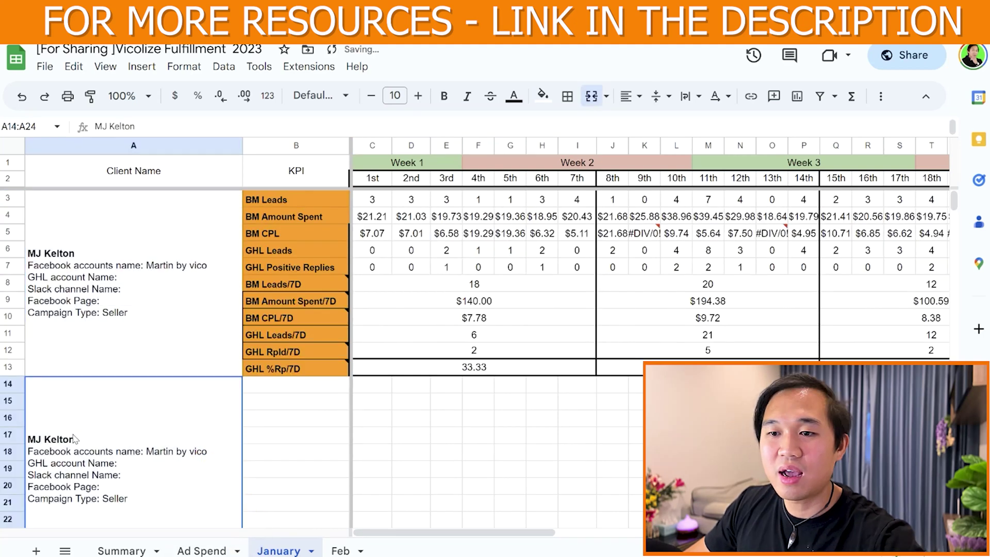
Replace the client name in the copied details block with "client2" and select cell C14.
double_click(72, 433)
left_click_drag(86, 387, 27, 382)
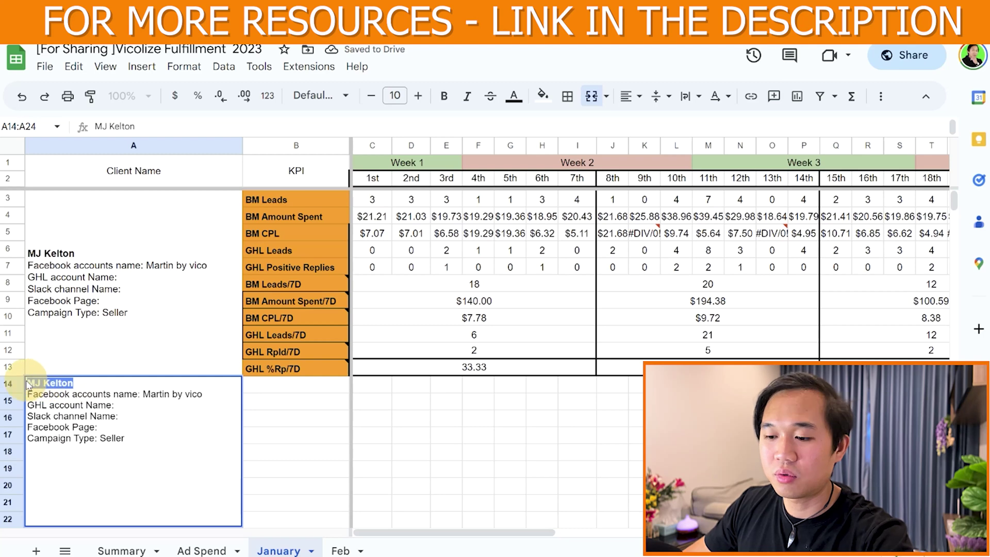
type("client2")
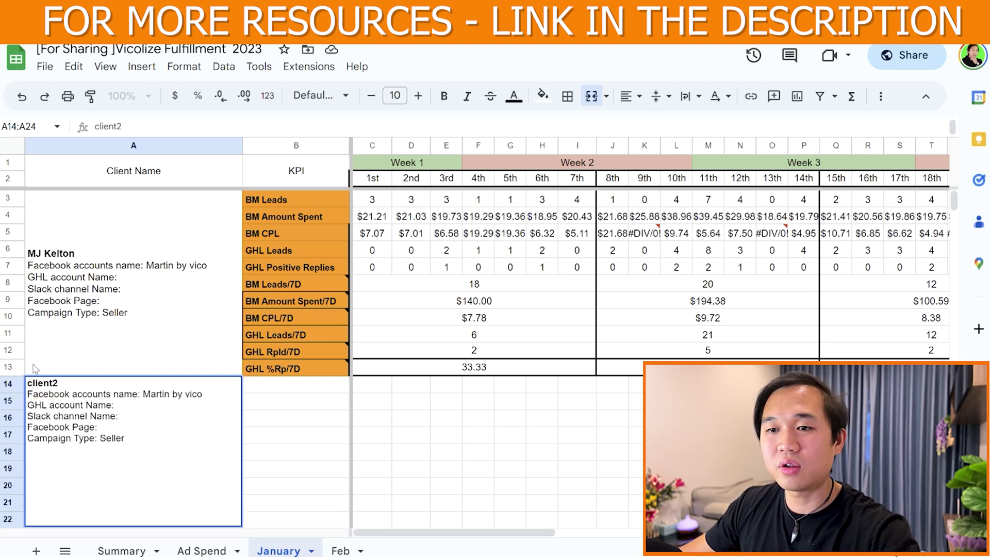
left_click(326, 423)
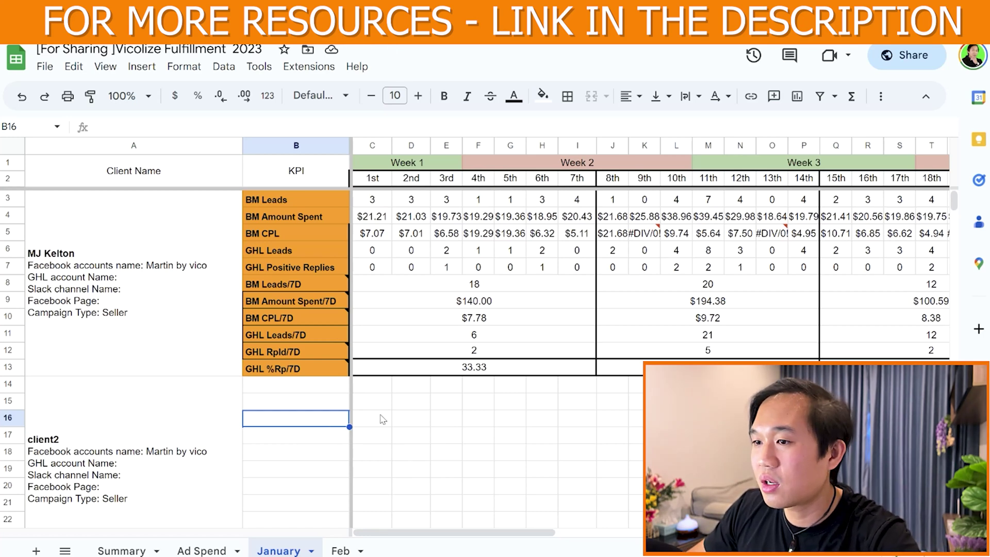
left_click(381, 396)
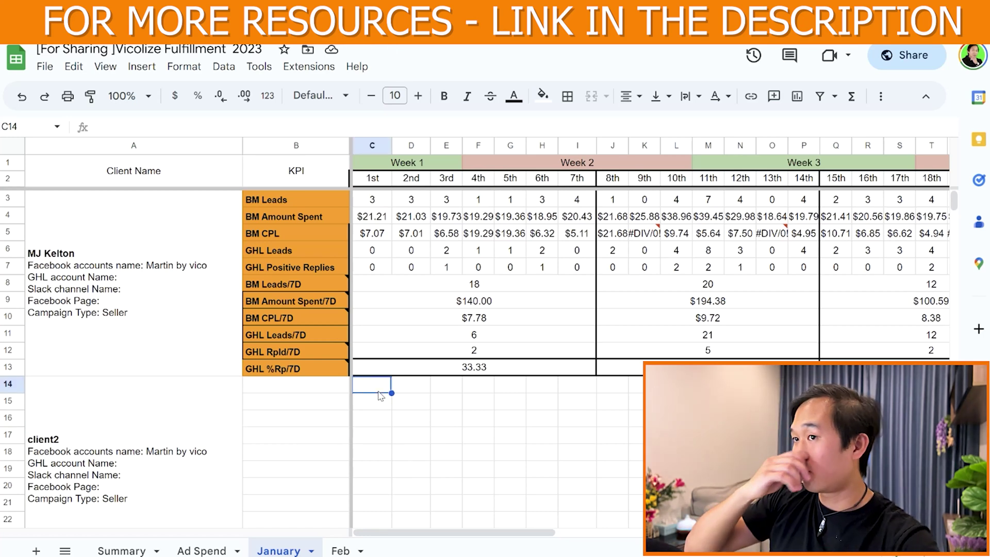
Examine the first client's daily BM Leads entry, the GHL Positive Replies KPI, and the GHL Leads, GHL Rpld and GHL %Rp seven-day formulas.
left_click(383, 204)
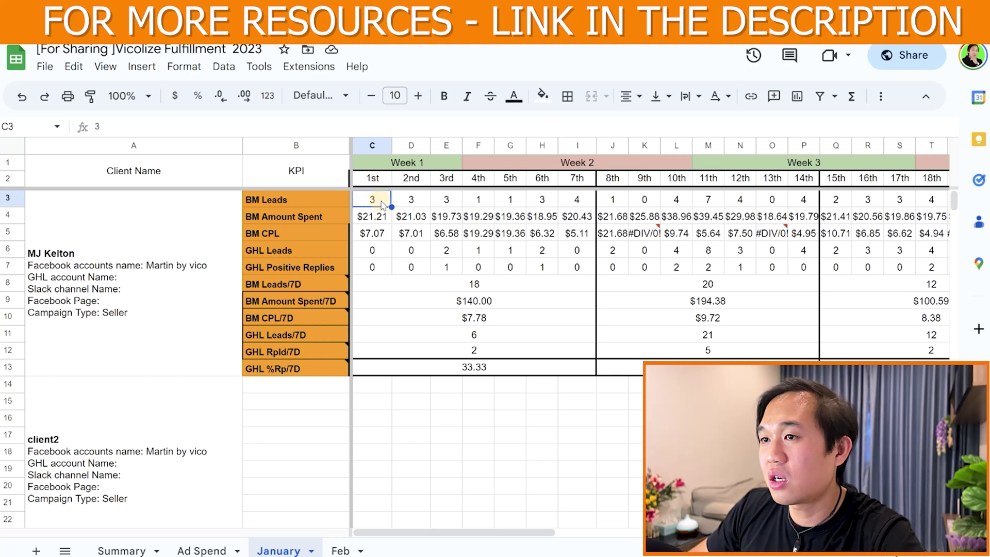
double_click(384, 204)
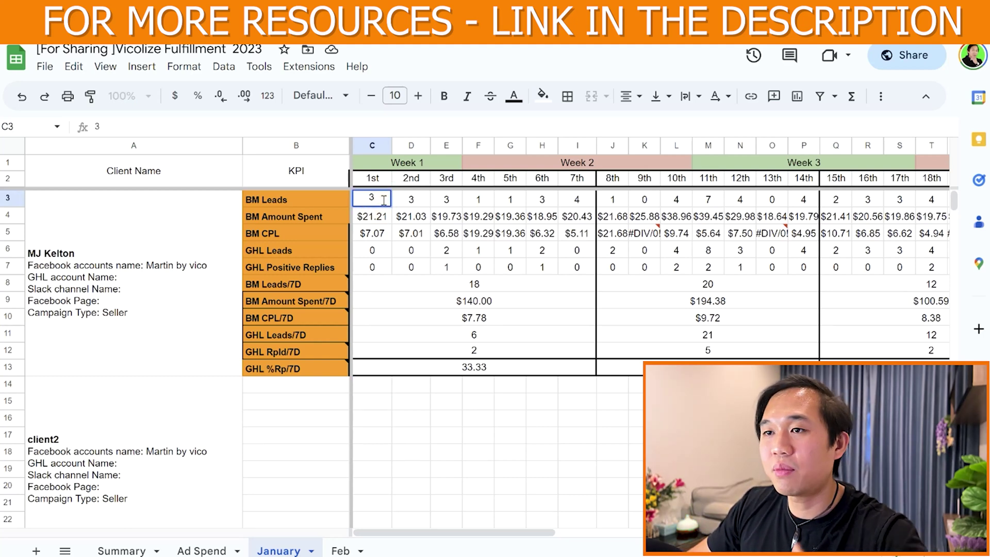
left_click(426, 332)
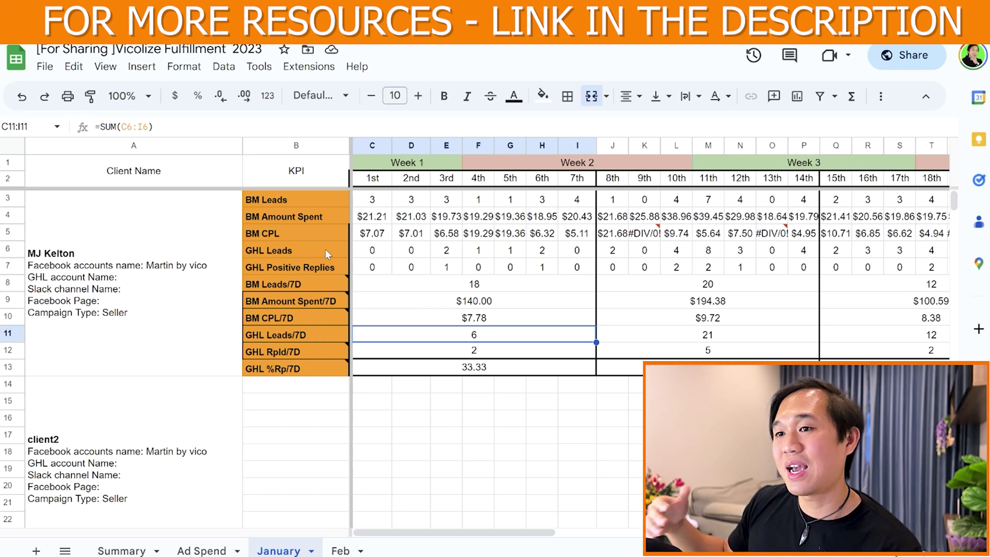
left_click(313, 266)
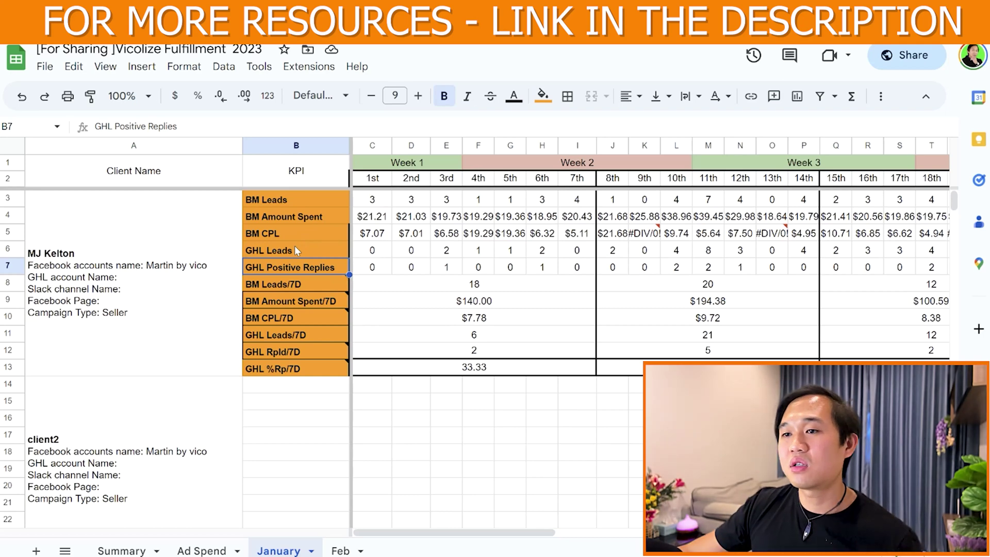
left_click(475, 367)
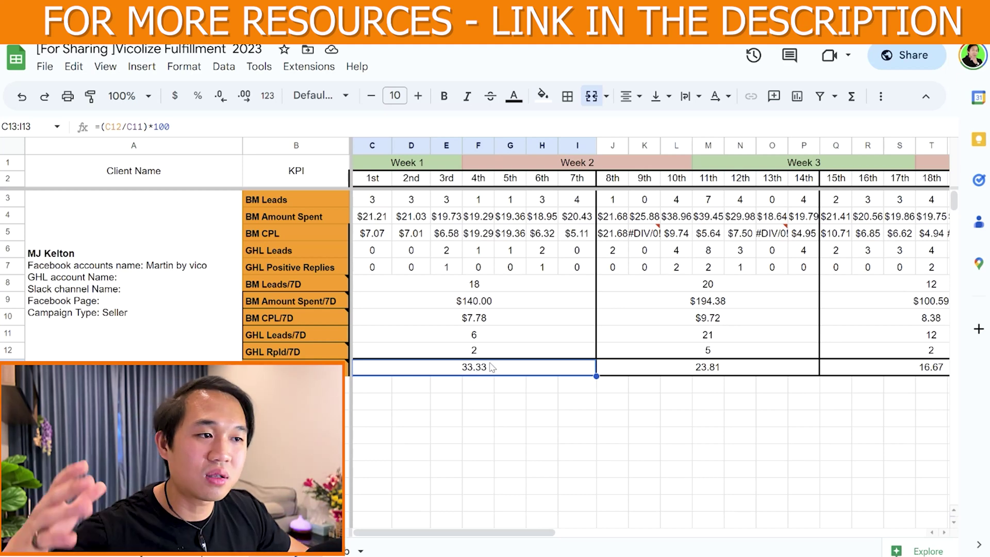
left_click(490, 340)
left_click(490, 354)
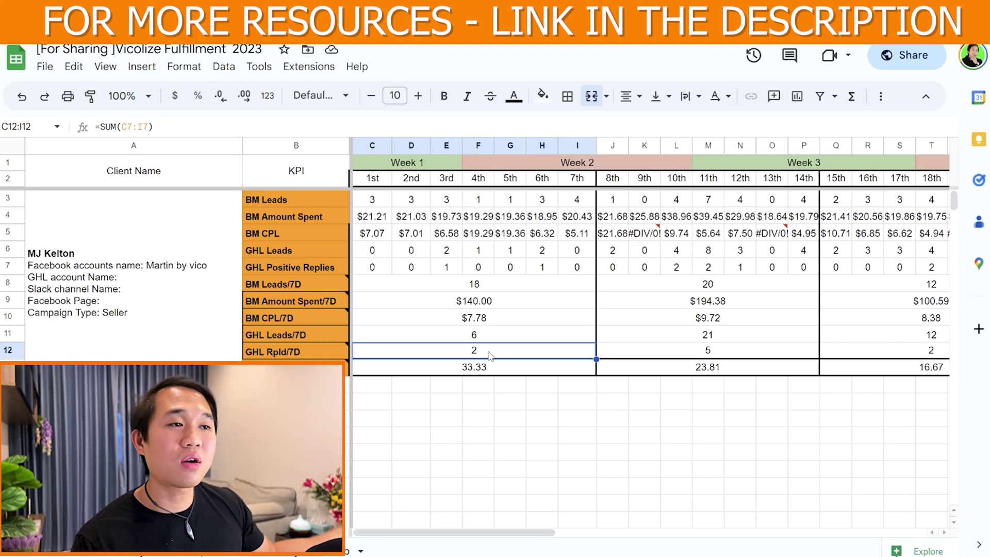
Fill the GHL %Rp/7D cell for the 1st to 7th with yellow, and check the same KPI in the next two seven-day blocks.
key("Down")
scroll(490, 356, "right", 1)
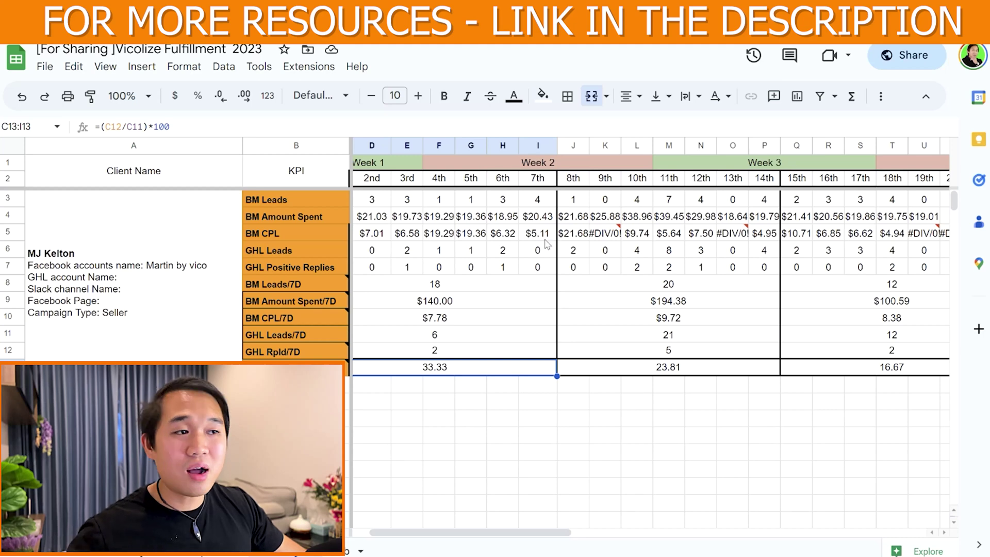
left_click(542, 95)
left_click(595, 163)
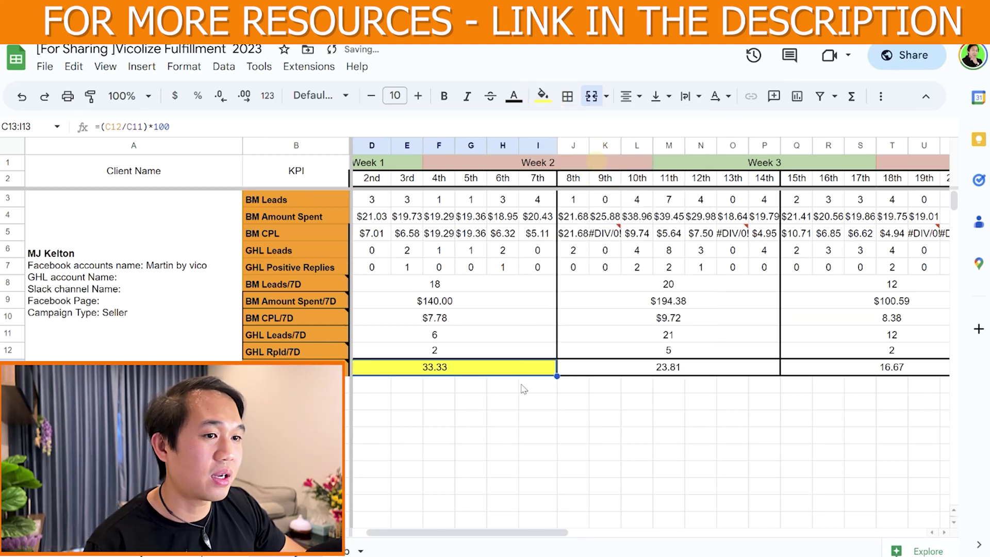
left_click(657, 367)
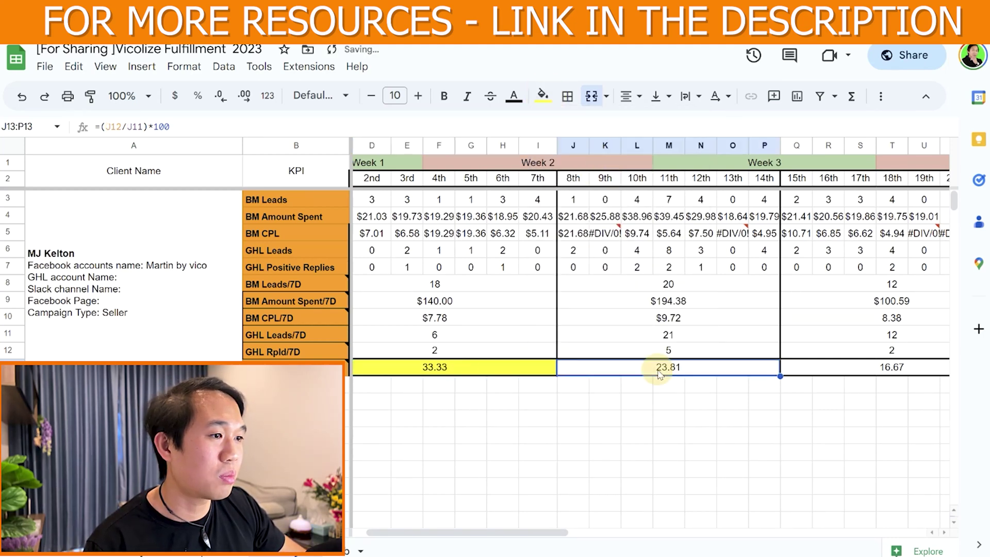
left_click(848, 369)
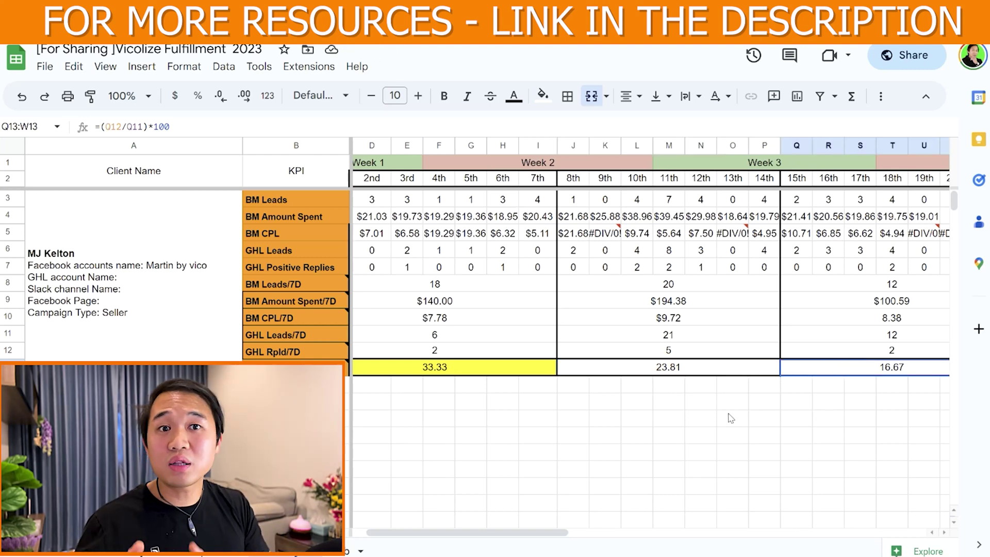